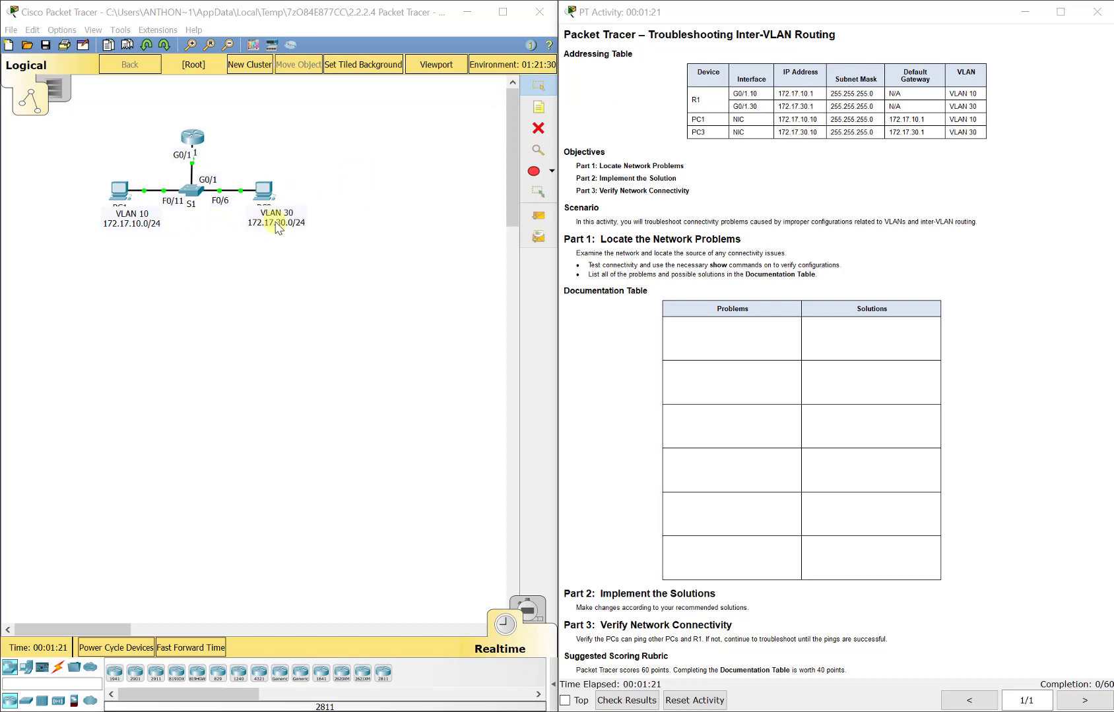
Step: Select the R1–S1 G0/1 link on the topology to inspect it, then clear the selection
left_click_drag(216, 142, 164, 190)
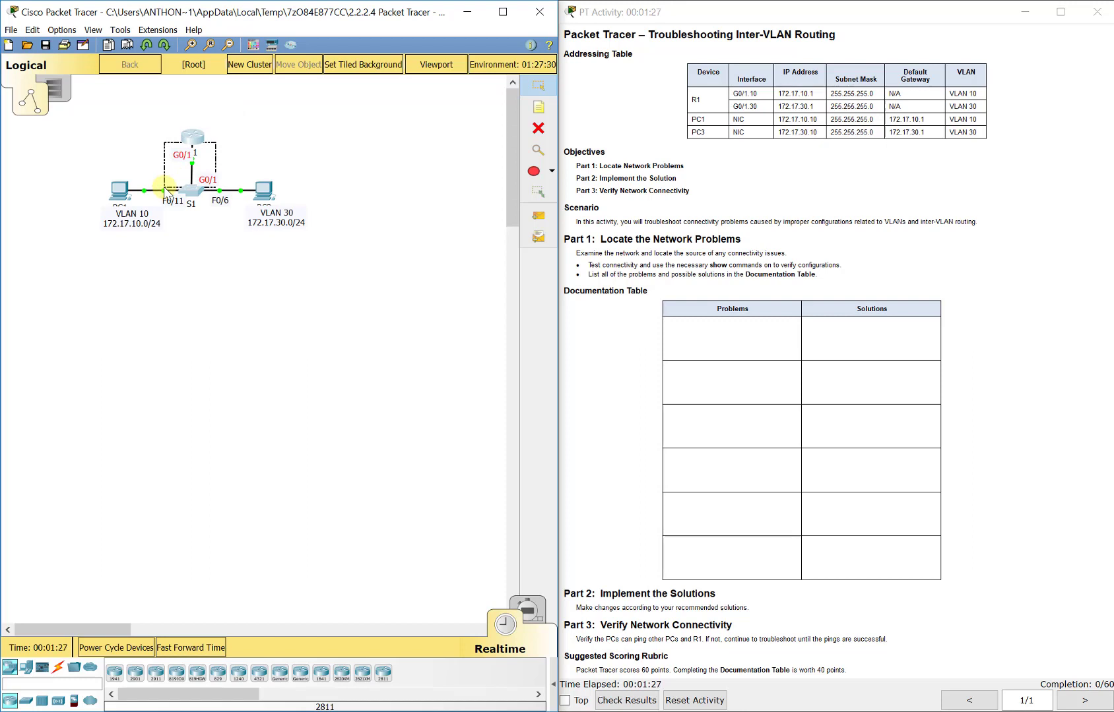
left_click(265, 149)
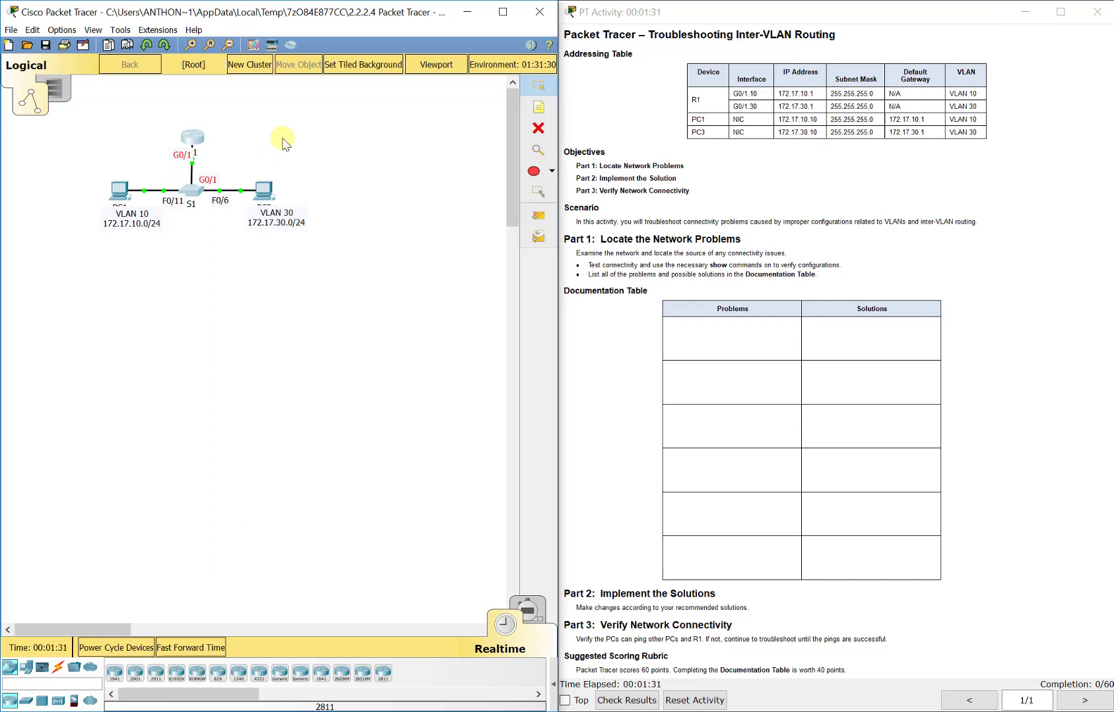
left_click(283, 141)
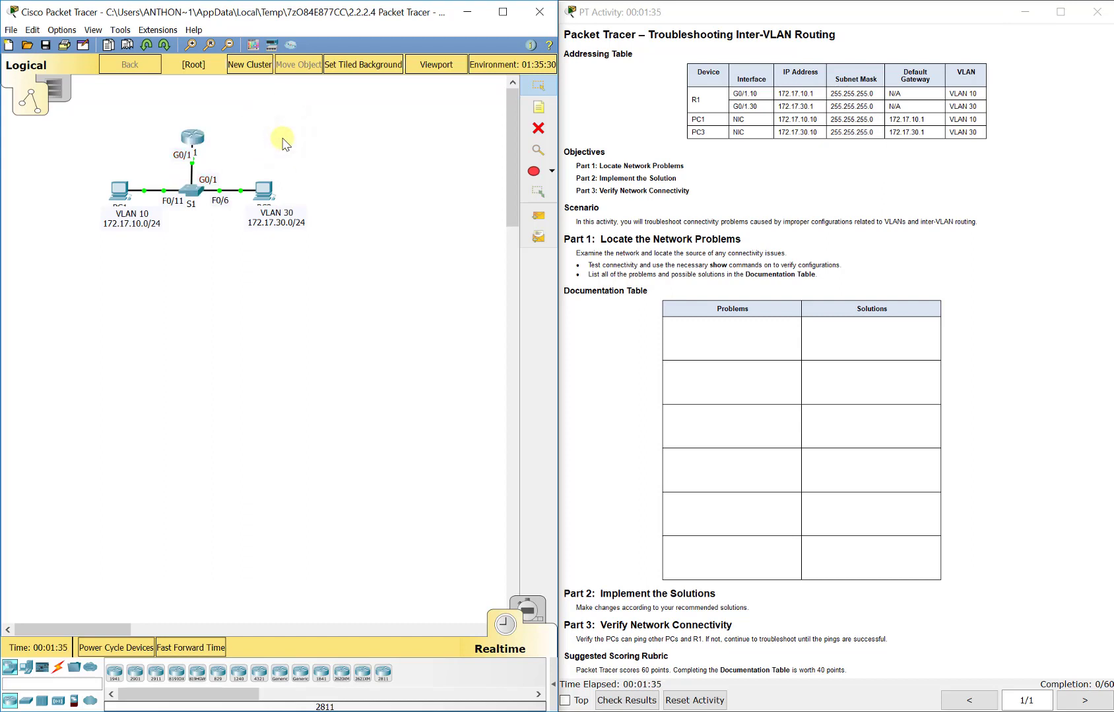
left_click_drag(225, 147, 173, 189)
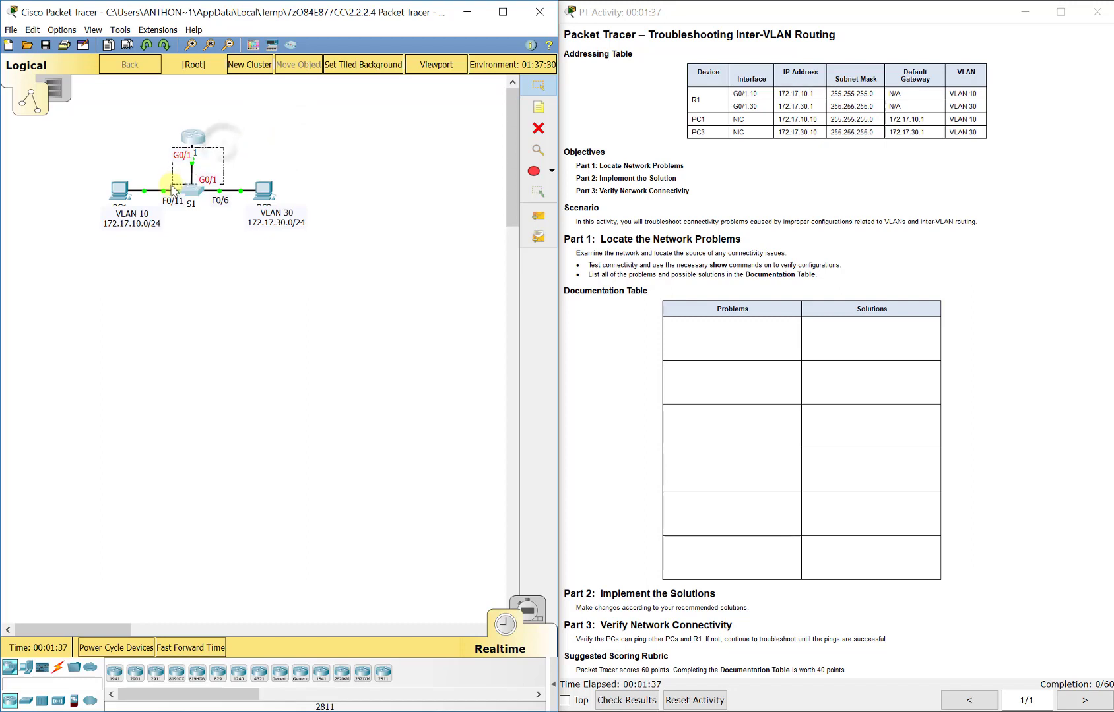
left_click(254, 168)
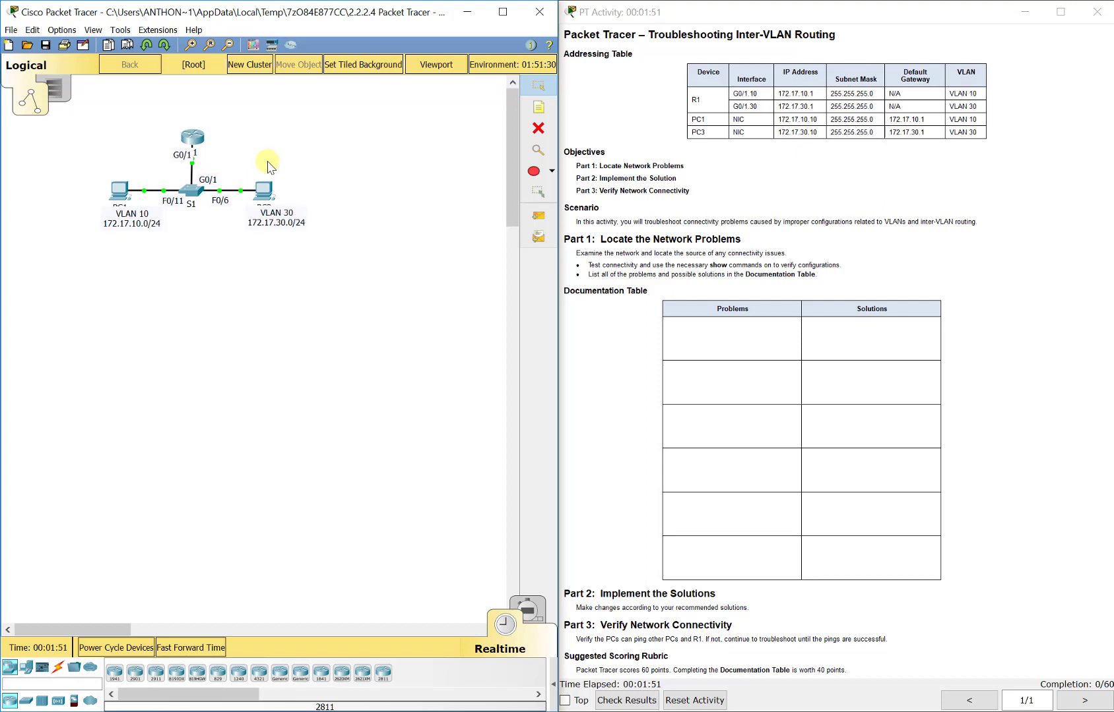
Step: Check switch S1's port status on the topology
left_click(267, 165)
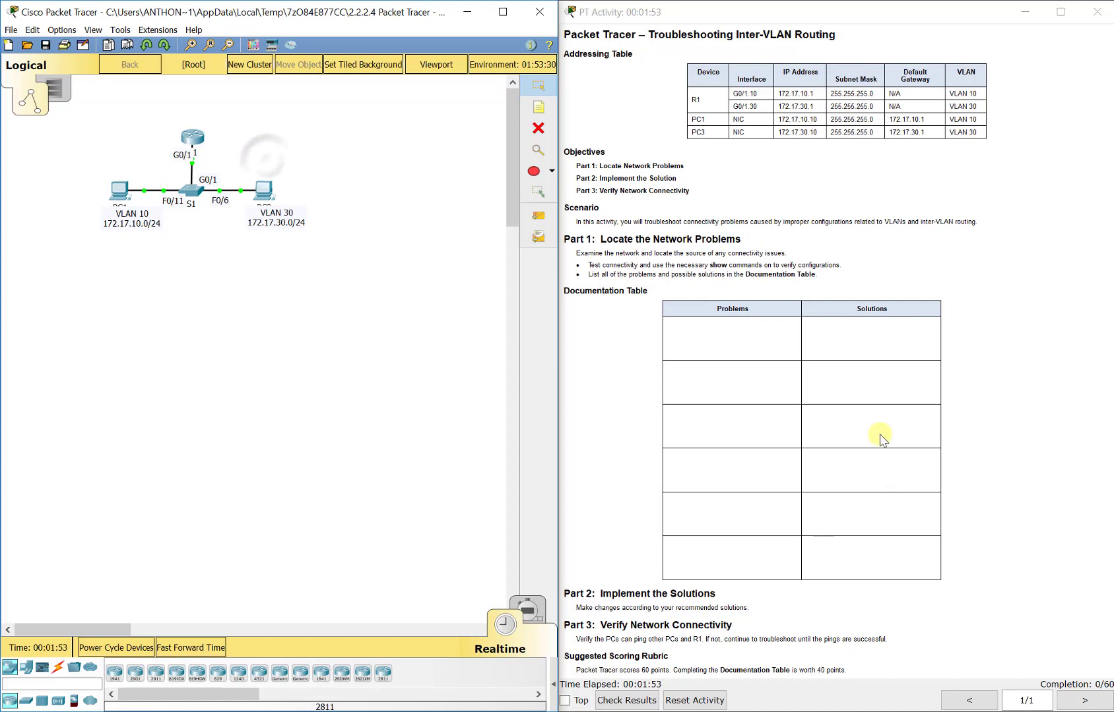
left_click(278, 125)
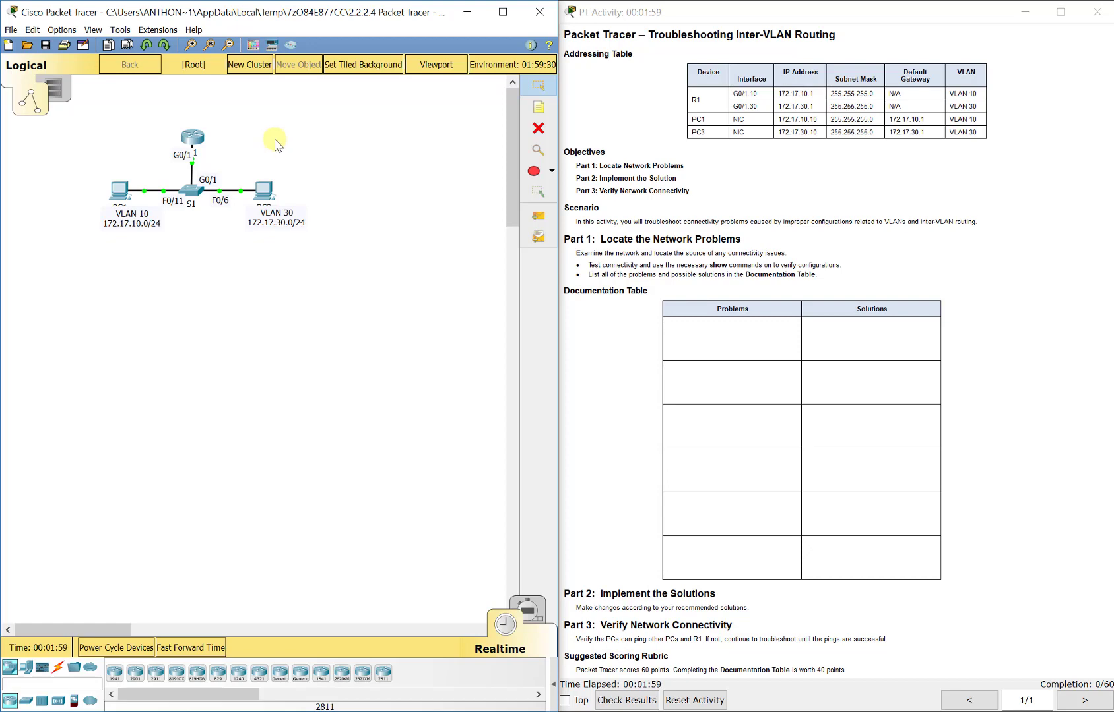
mouse_move(194, 192)
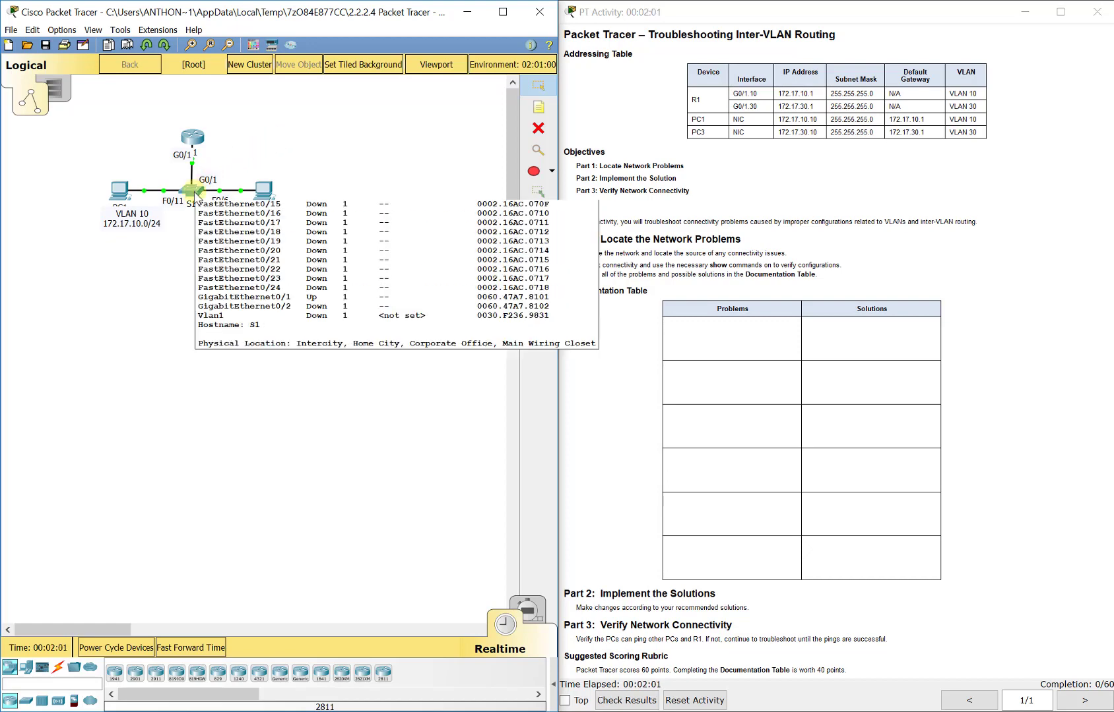
Step: Open switch S1's window, enlarge it and bring up its CLI prompt
left_click(193, 193)
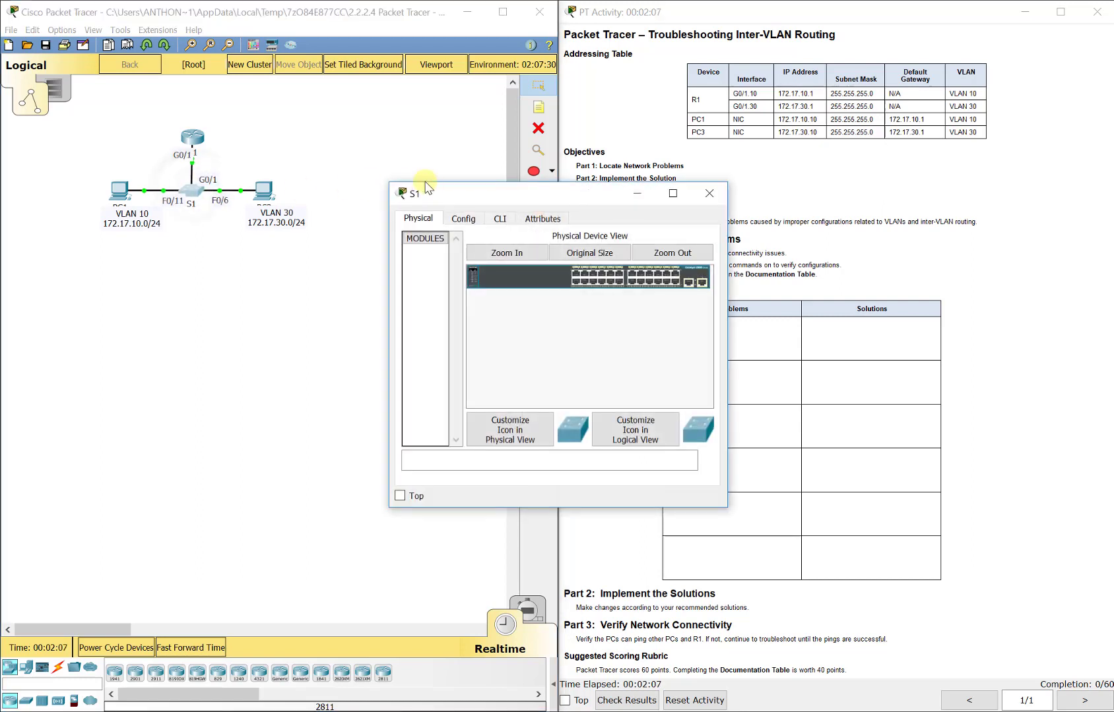
left_click_drag(391, 182, 182, 125)
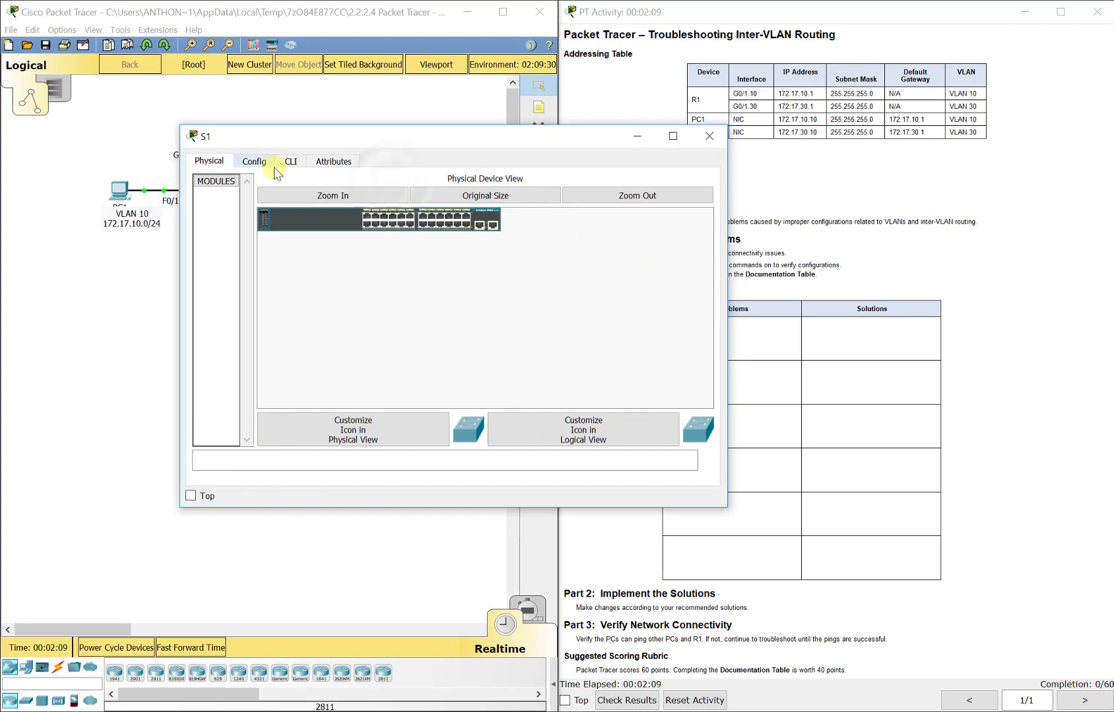
left_click(286, 166)
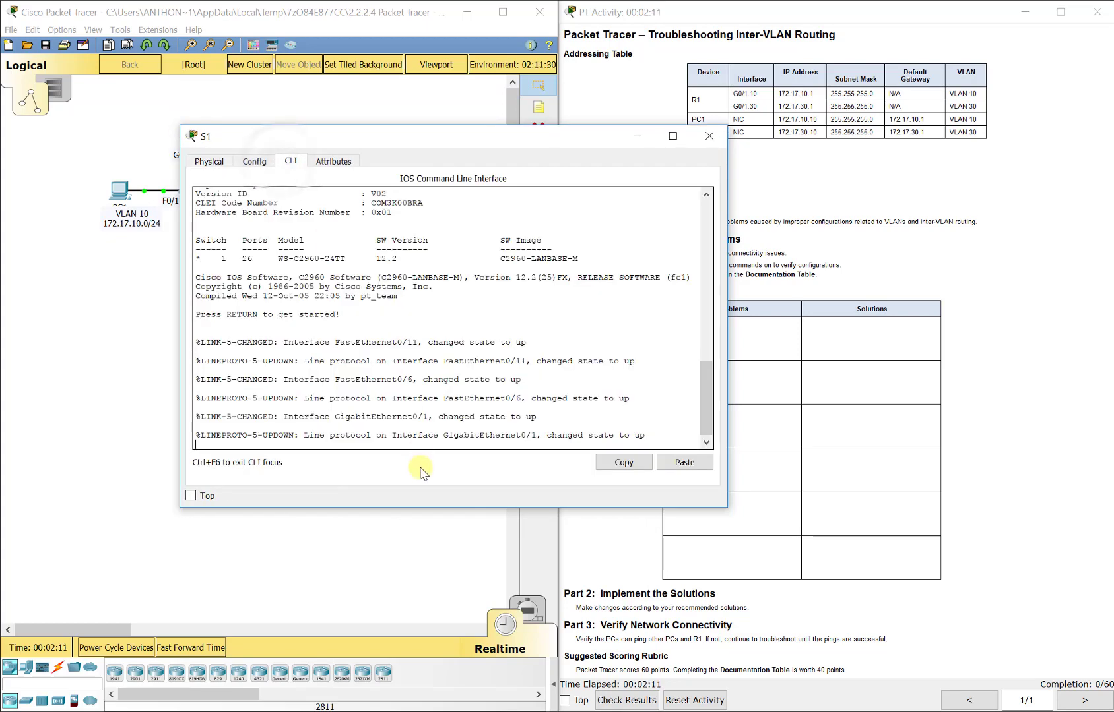
key("Return")
Step: Enter privileged mode and page through 'show run' to find Fa0/6 in VLAN 30 and Fa0/11 in VLAN 10
type("en")
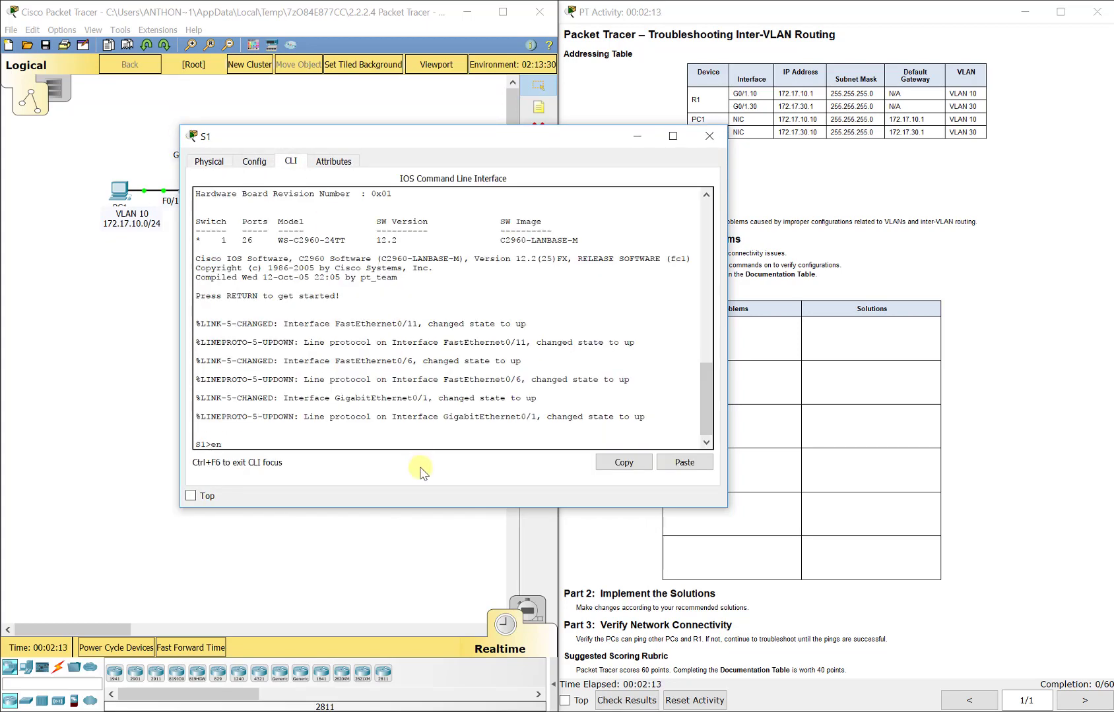
key("Return")
type("show ru")
key("Return")
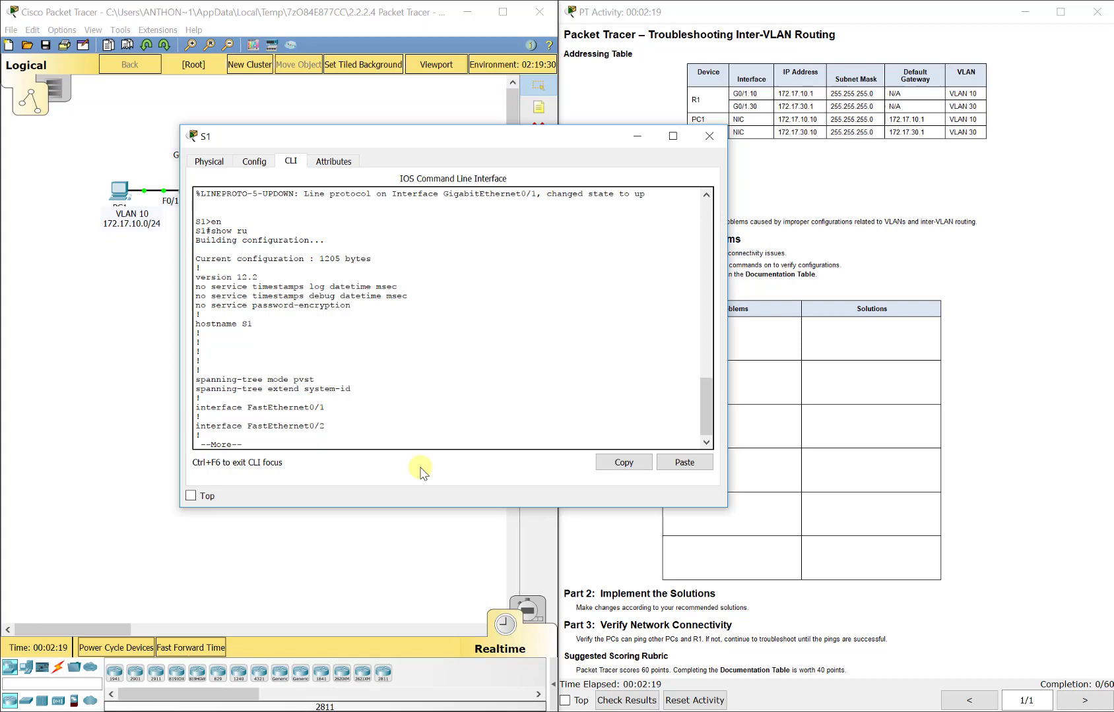
key("space")
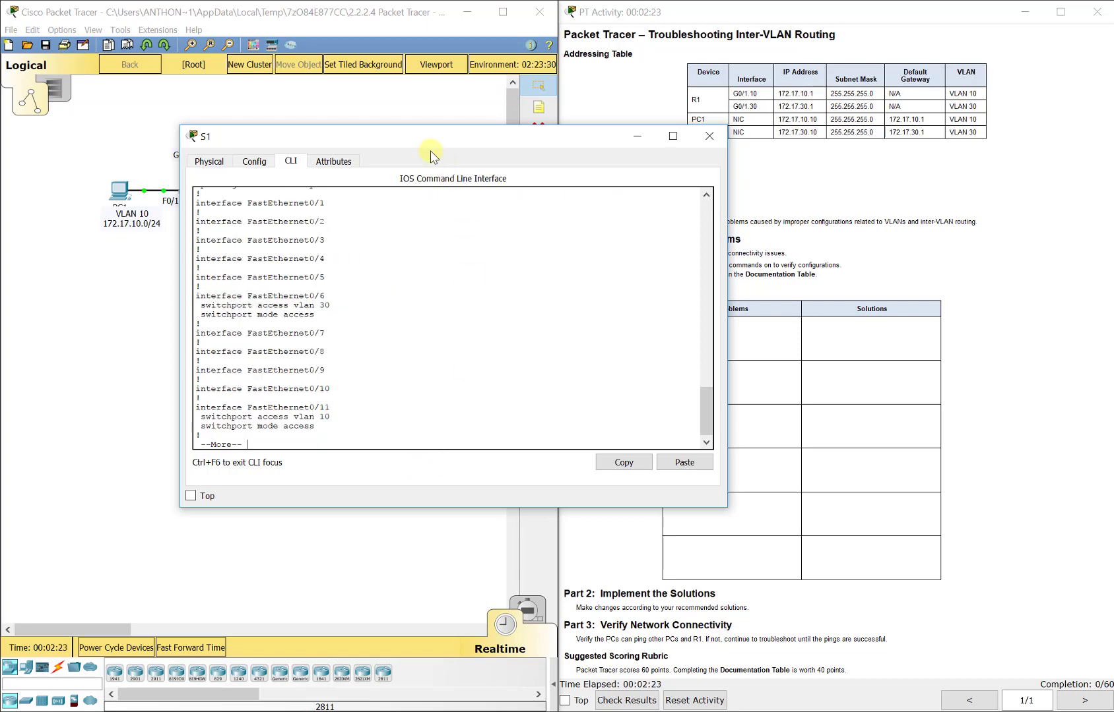
left_click_drag(434, 145, 552, 120)
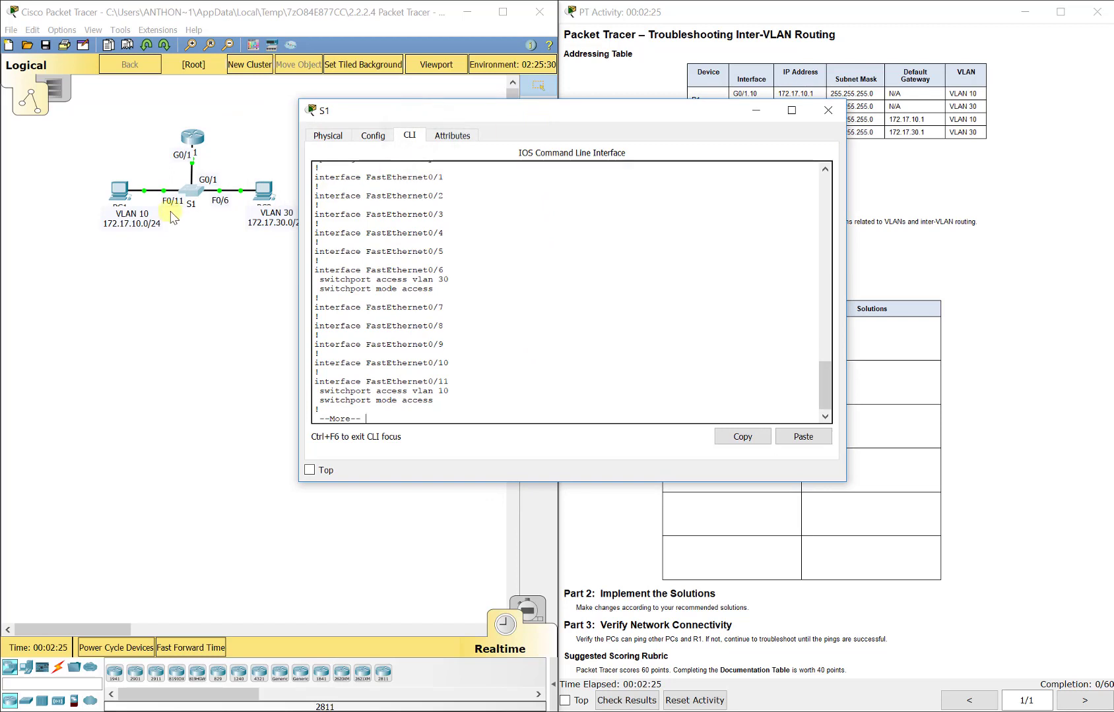
Step: Try moving the VLAN 10 note and PC1, dismissing the notes-locked and devices-locked warnings
left_click(118, 224)
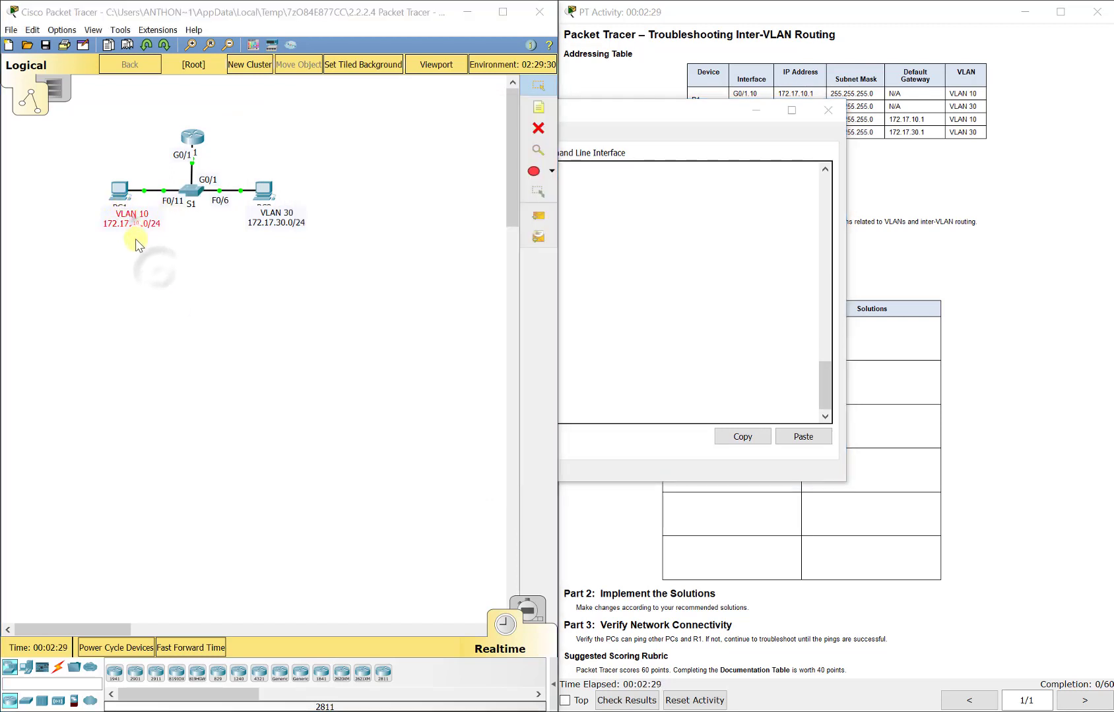
left_click_drag(135, 240, 152, 258)
left_click(333, 387)
left_click_drag(119, 189, 117, 182)
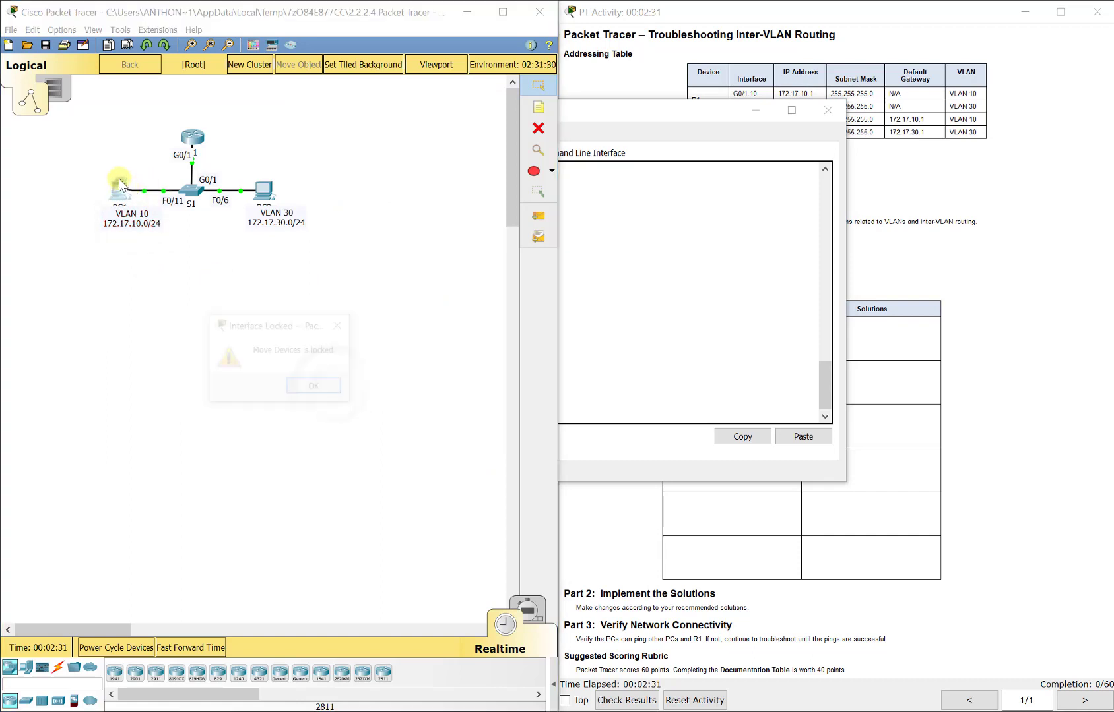
left_click(315, 387)
left_click(123, 175)
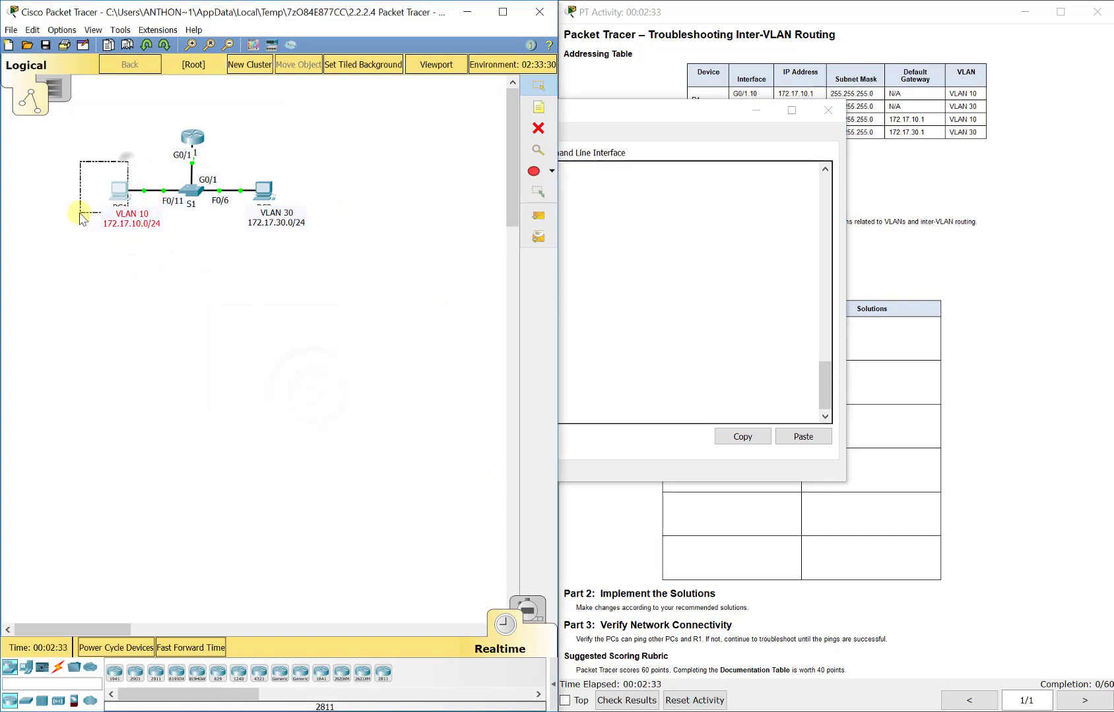
left_click(393, 218)
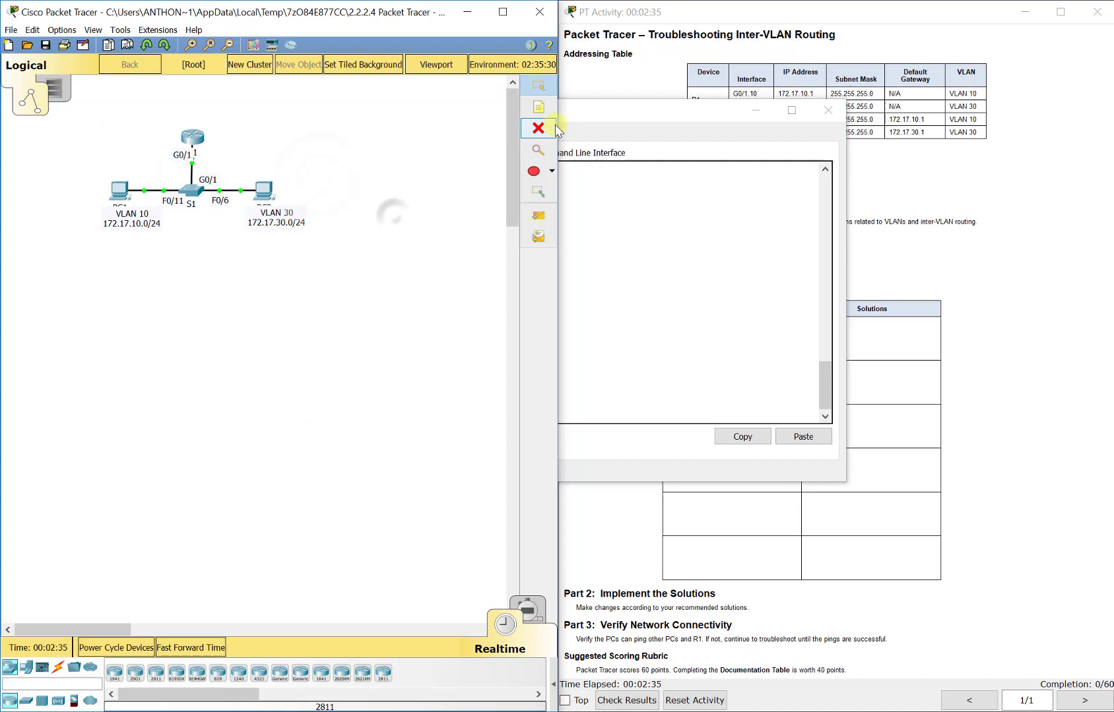
Step: Add text notes 'PC2' above the right-hand PC and 'PC1' beside the left PC
left_click(259, 168)
type("PC2")
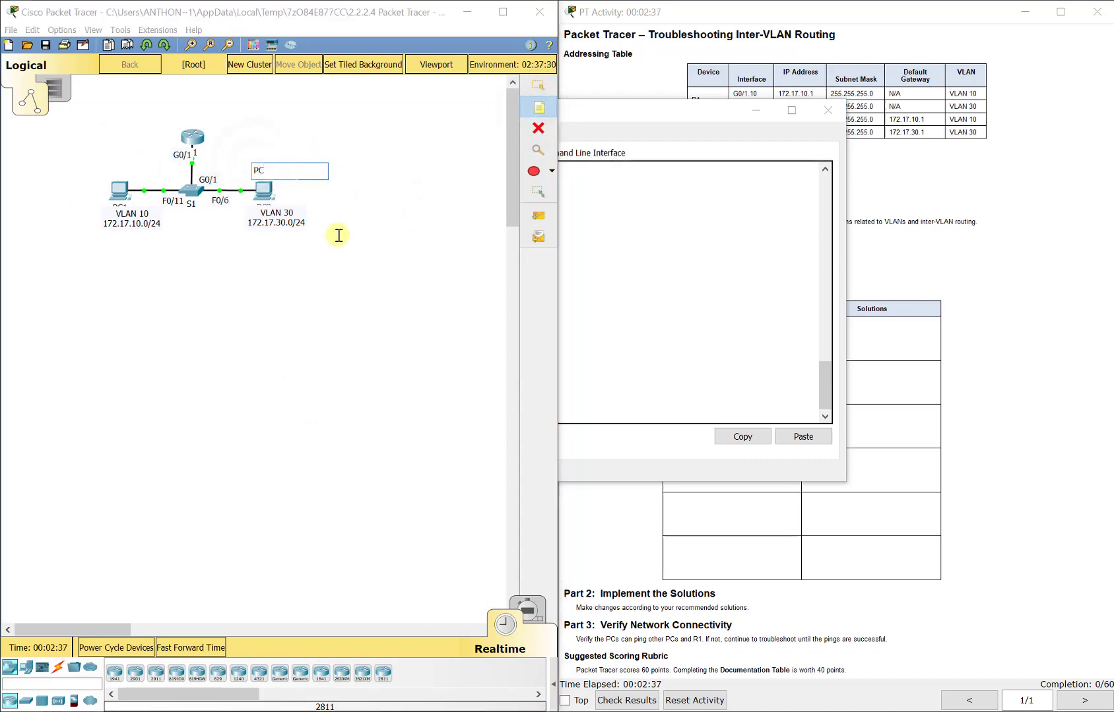
left_click(104, 171)
type("PC1")
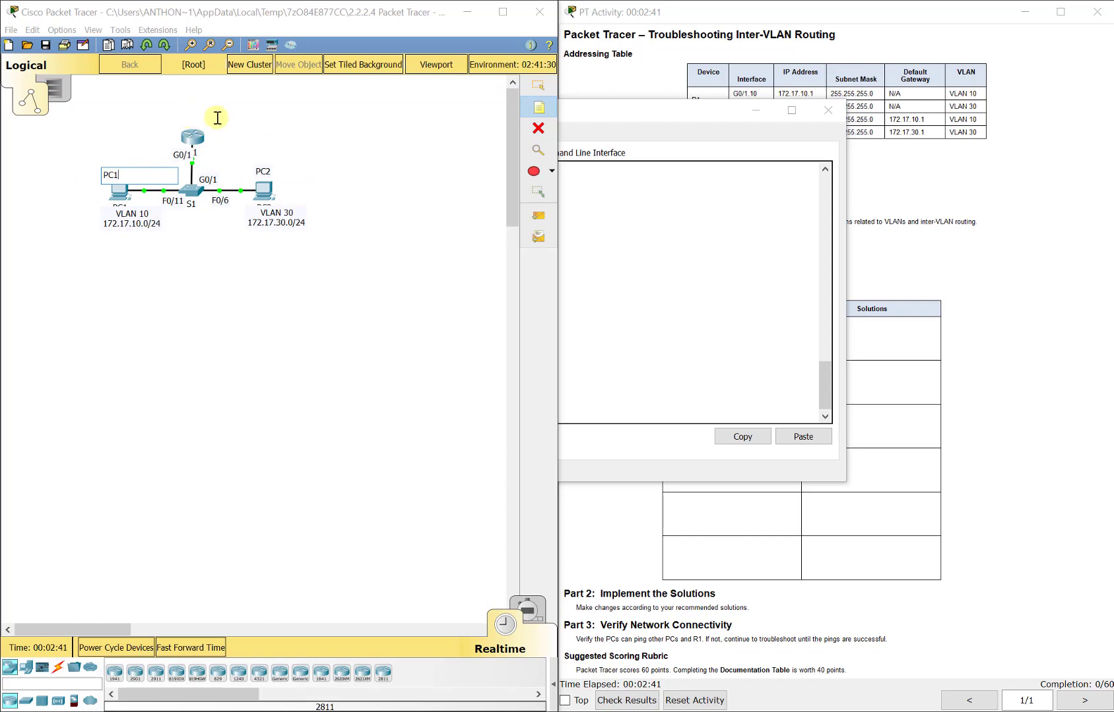
left_click(659, 142)
left_click(648, 119)
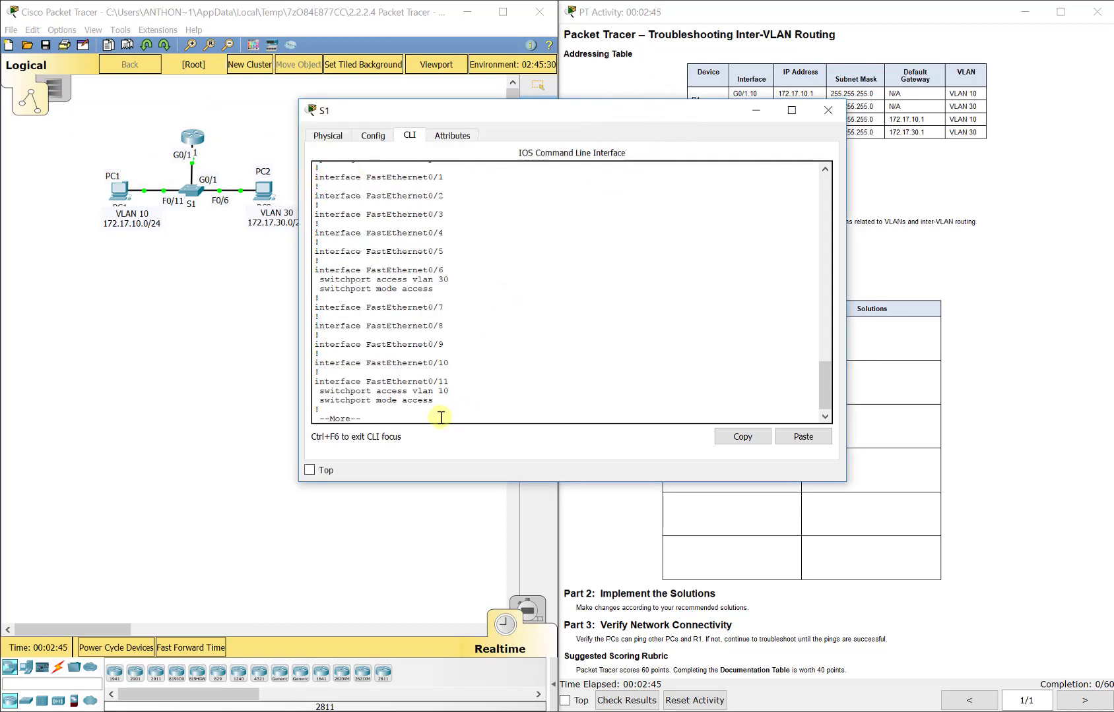
Step: Highlight S1's FastEthernet0/11 VLAN 10 and FastEthernet0/6 VLAN 30 settings against the topology
left_click_drag(599, 112, 518, 171)
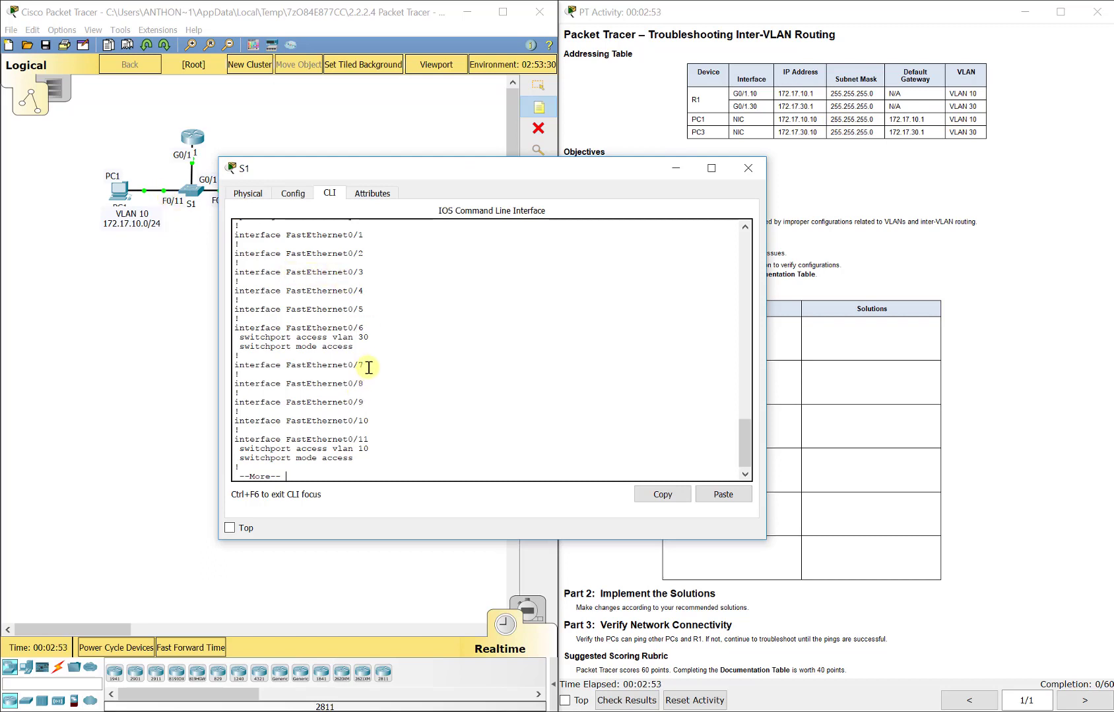
left_click_drag(369, 457, 225, 447)
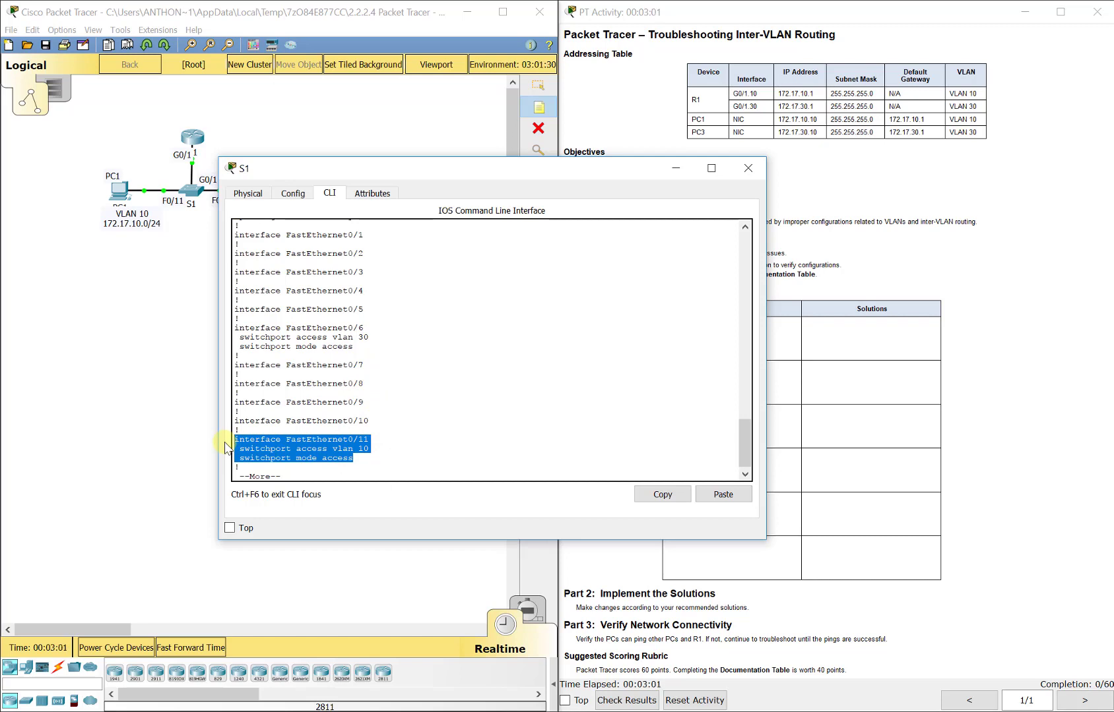
left_click_drag(333, 166, 448, 175)
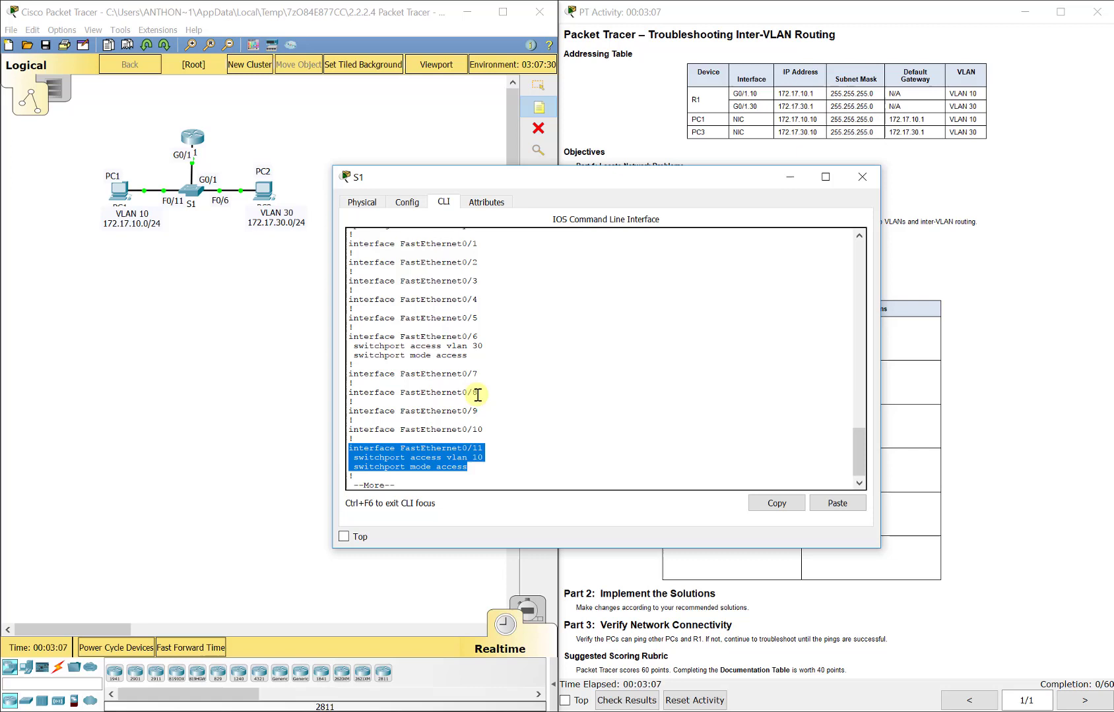
left_click_drag(474, 356, 344, 335)
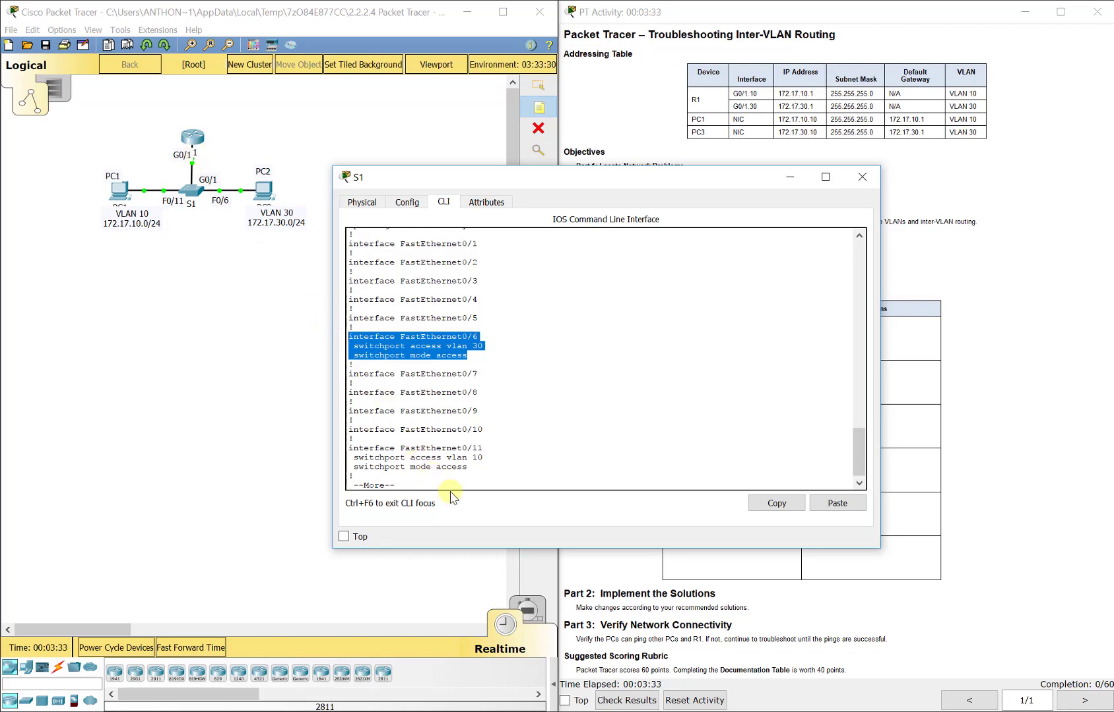
Step: Page further and highlight GigabitEthernet0/1 configured as switchport mode access
key("space")
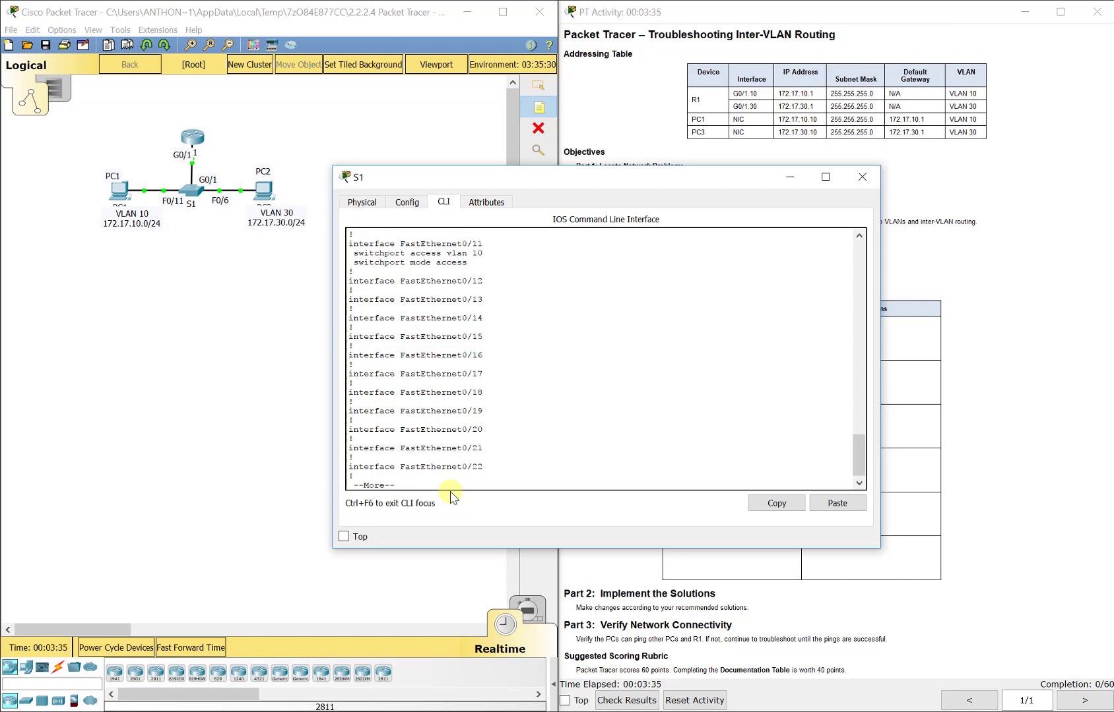
key("space")
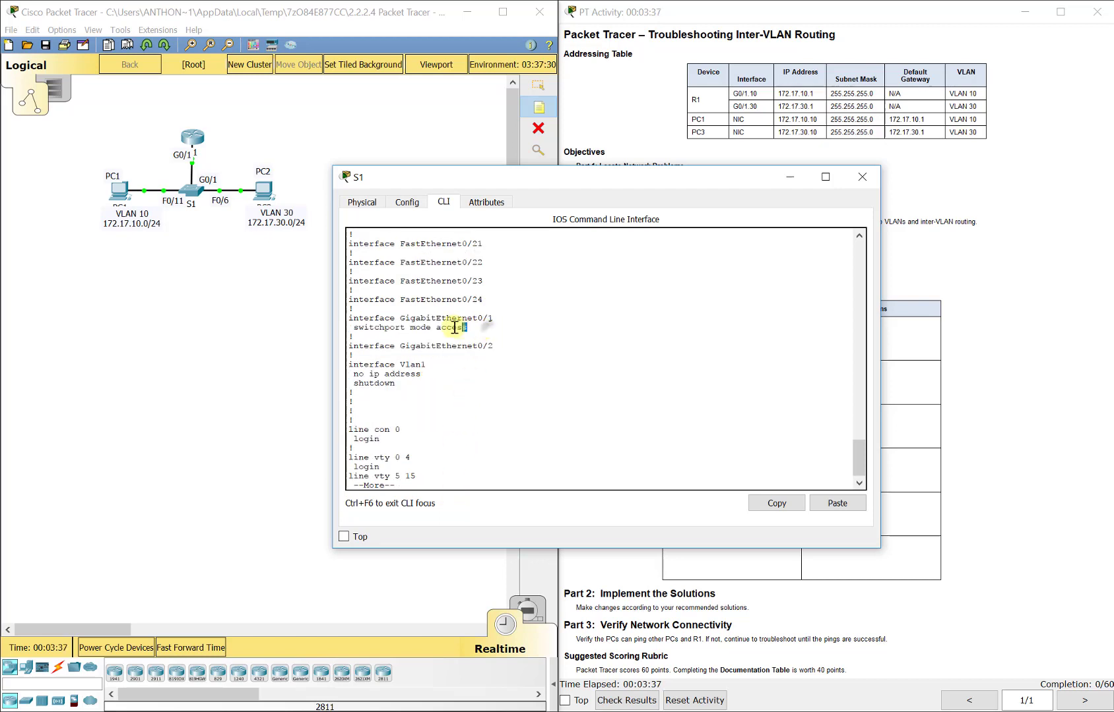
left_click_drag(467, 327, 343, 317)
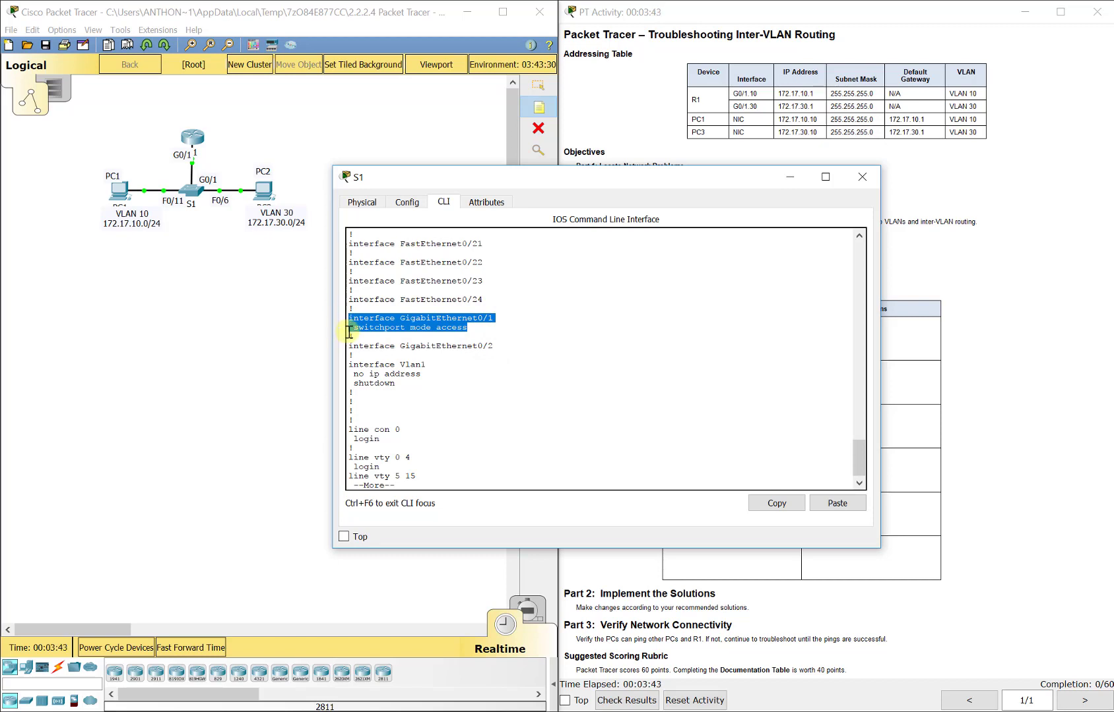
Step: Set S1's GigabitEthernet0/1 to switchport mode trunk from global configuration mode
key("space")
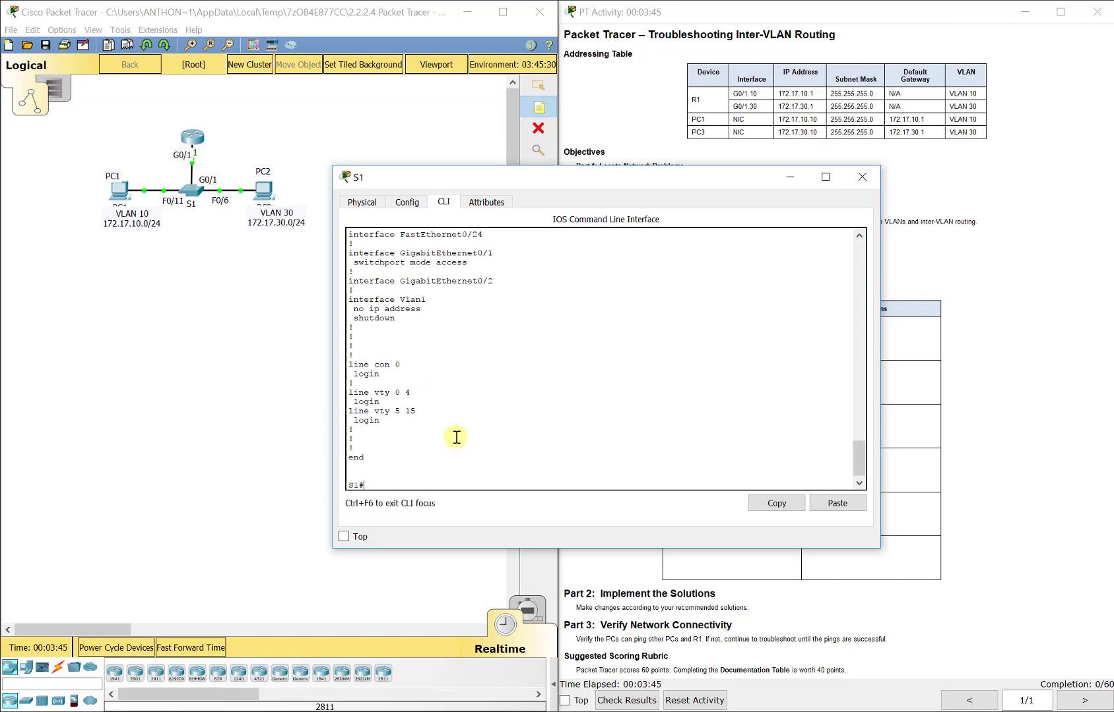
type("config t")
key("Return")
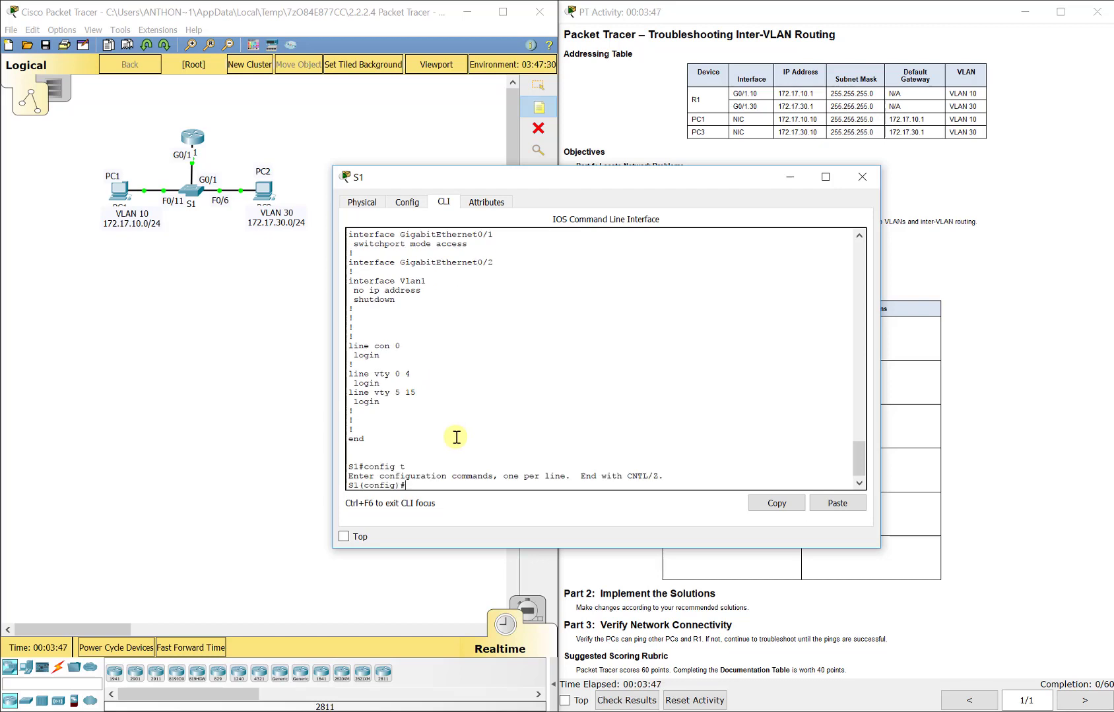
type("int ")
type("g0/1")
key("Return")
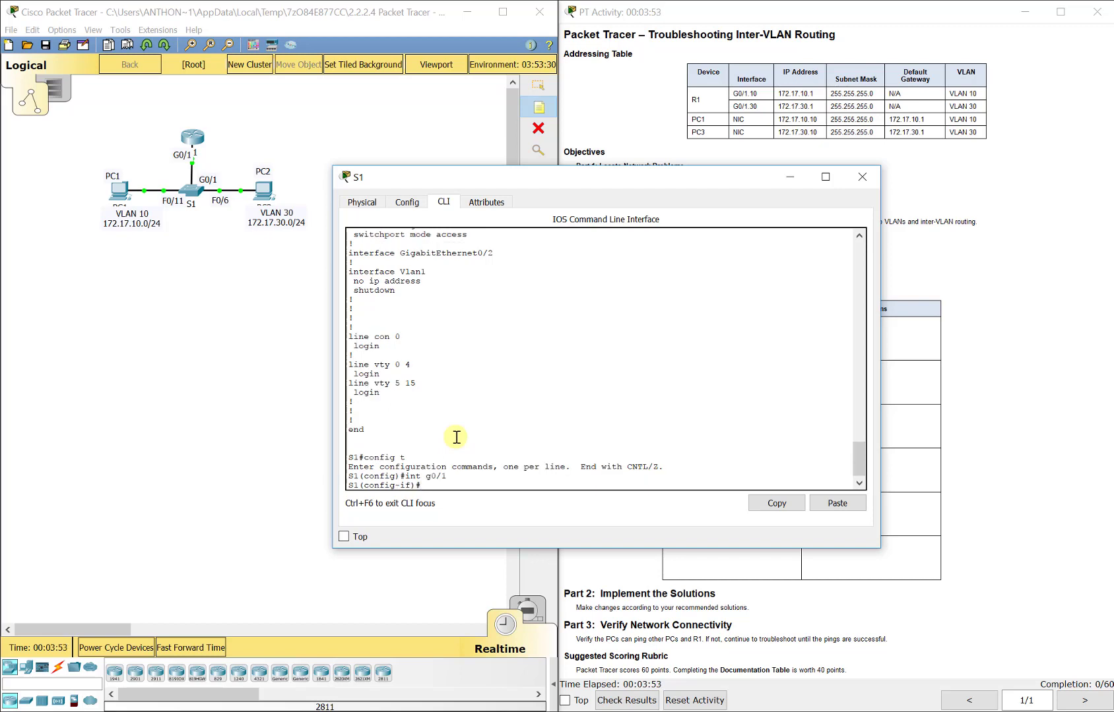
type("switchport mode trunk")
key("Return")
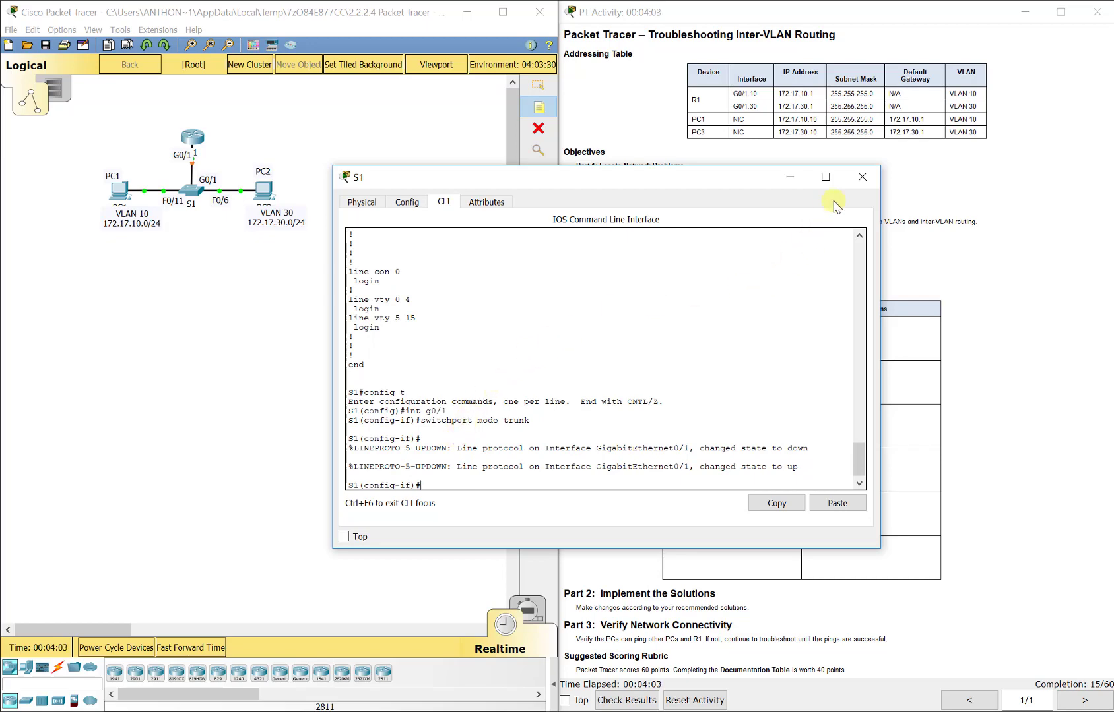
left_click(863, 178)
left_click(449, 257)
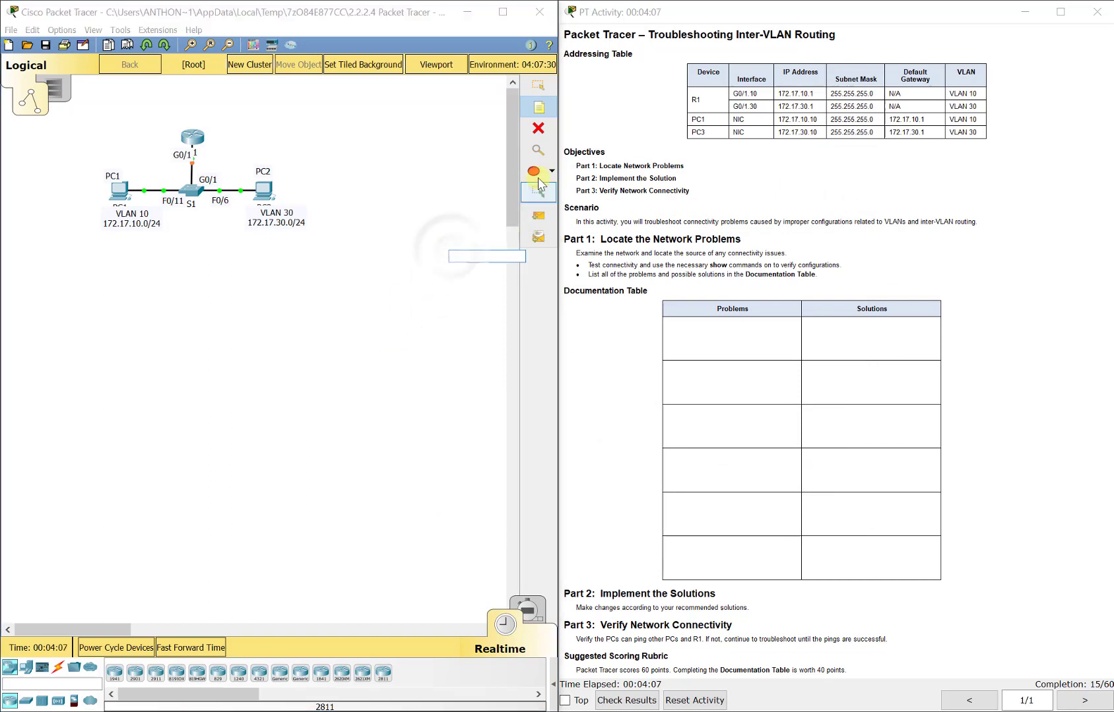
left_click(539, 85)
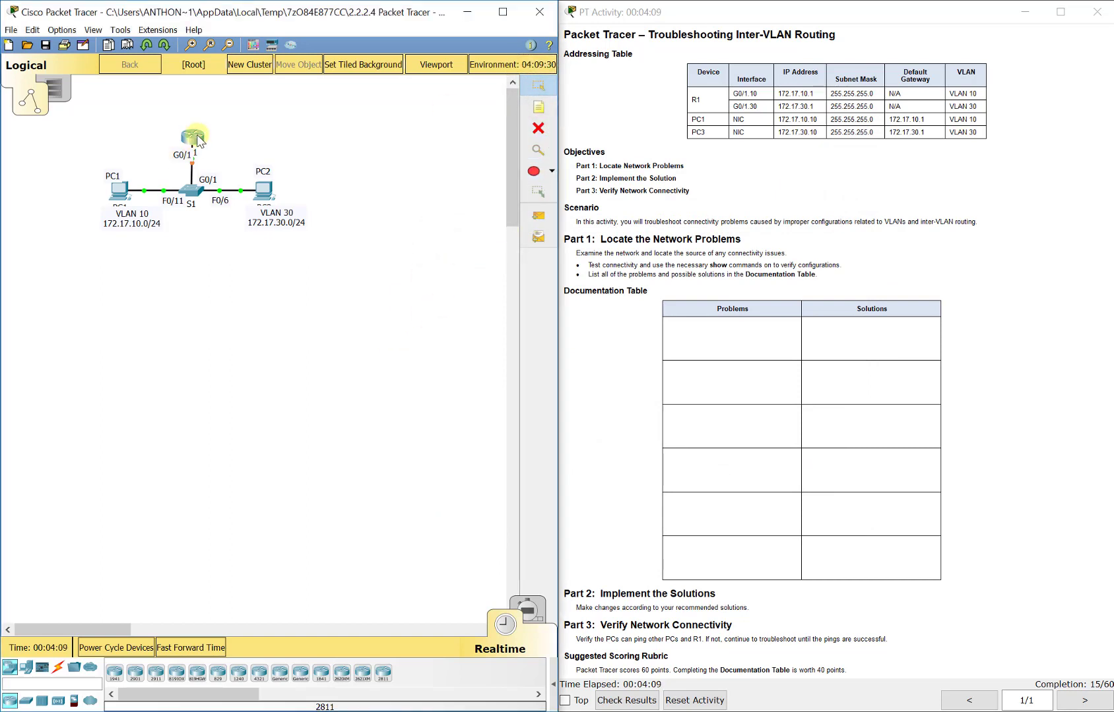
mouse_move(195, 139)
left_click(194, 137)
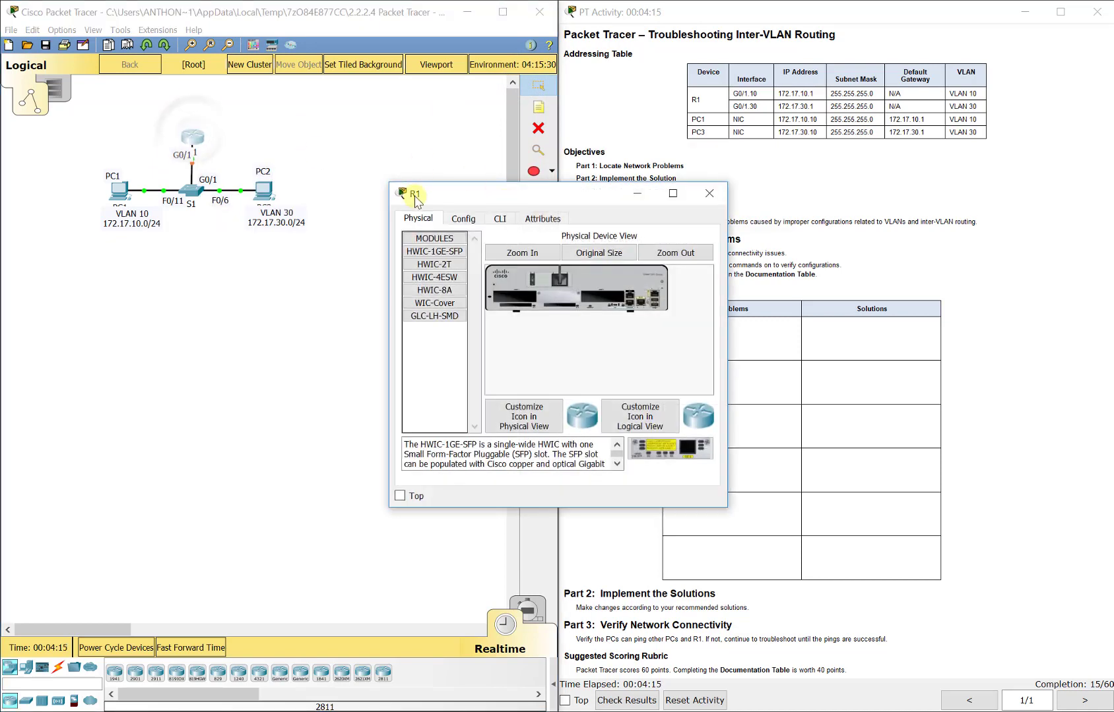
left_click(709, 194)
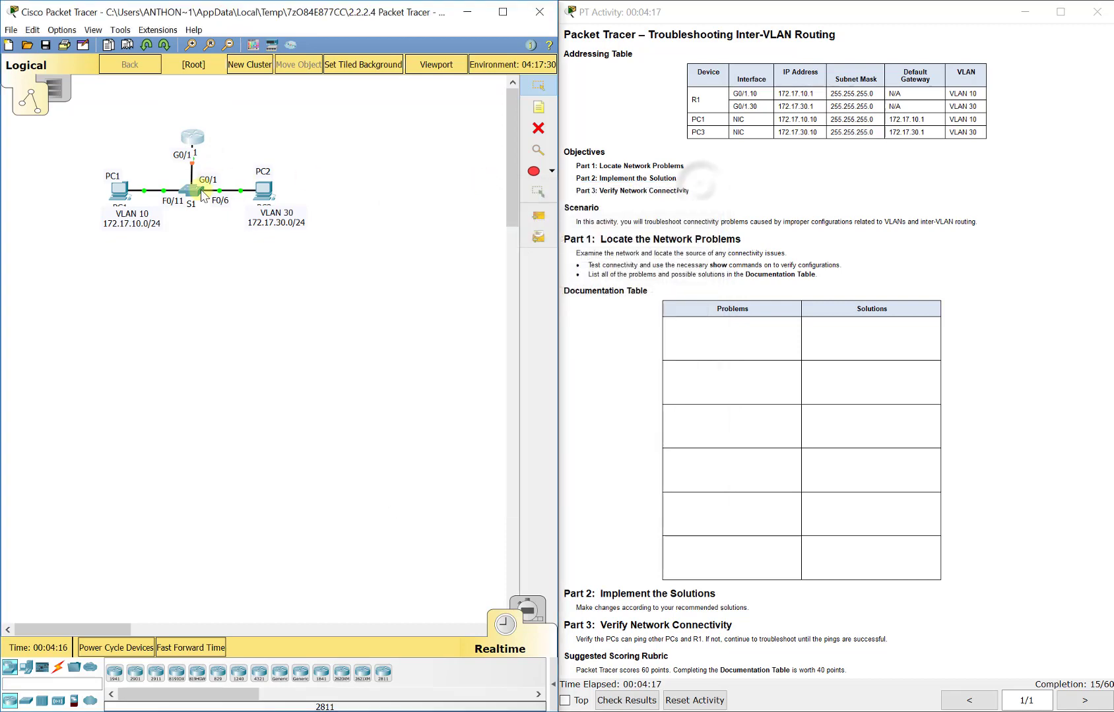
left_click(191, 190)
Step: Exit to S1's privileged prompt, run 'show vlan brief', and highlight the Fa0/11 VLAN 10 and Fa0/6 VLAN 30 rows
left_click_drag(390, 184, 119, 145)
type("exit")
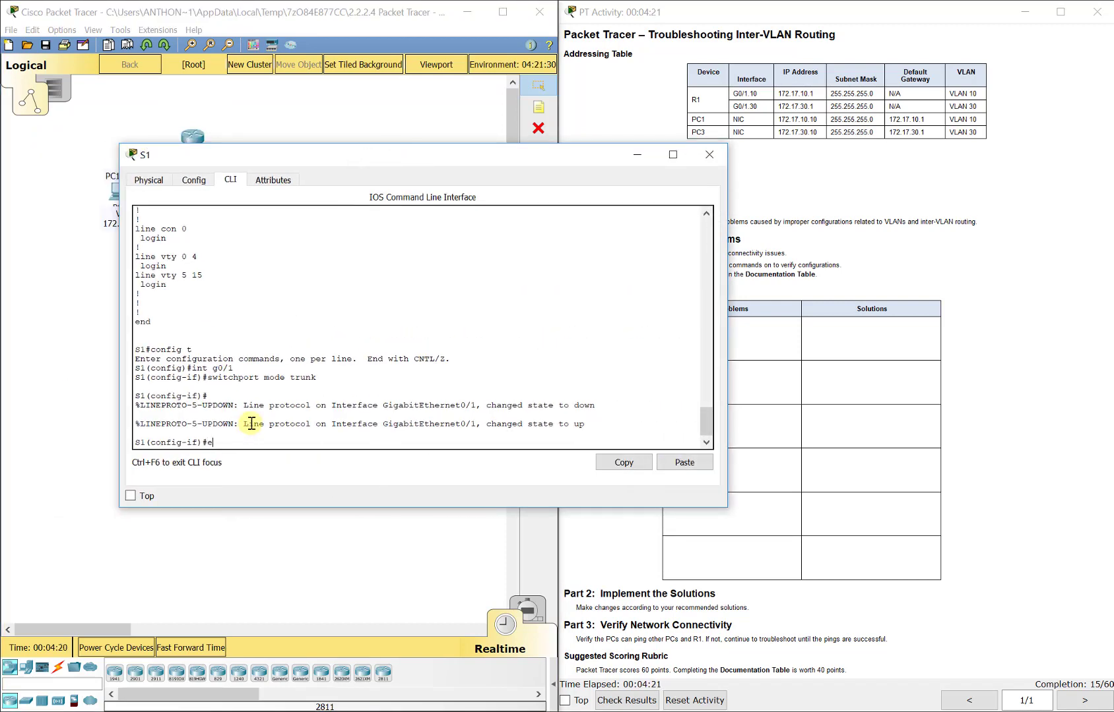
key("Return")
type("exit")
key("Return")
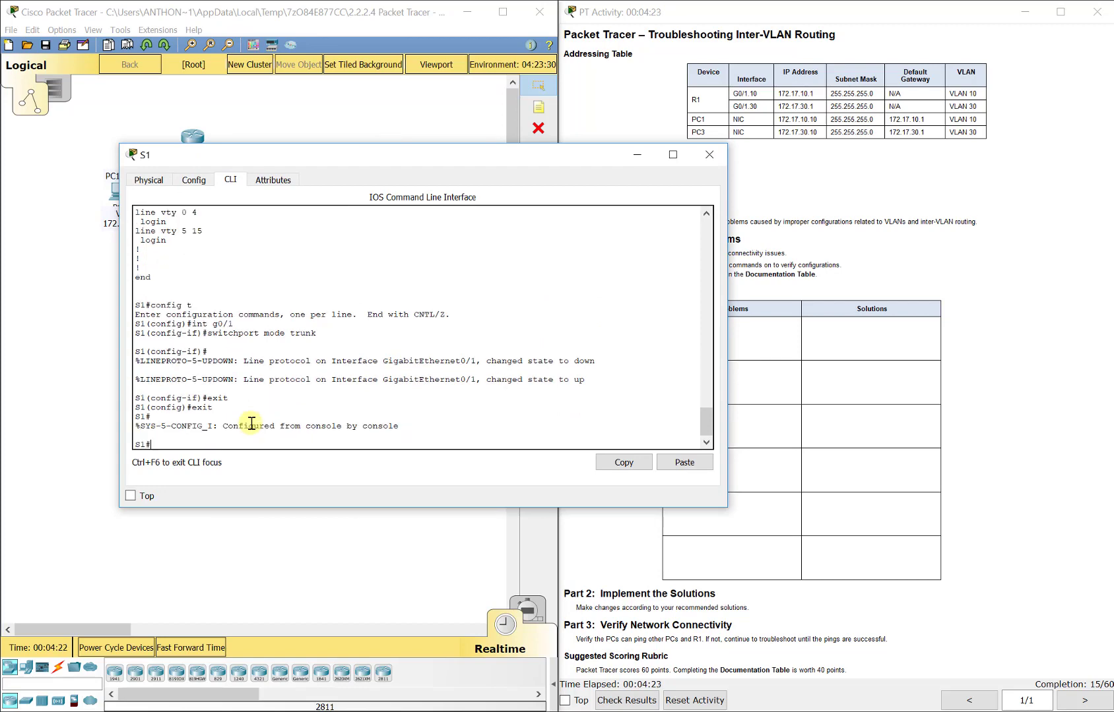
type("show vlan brief")
key("Return")
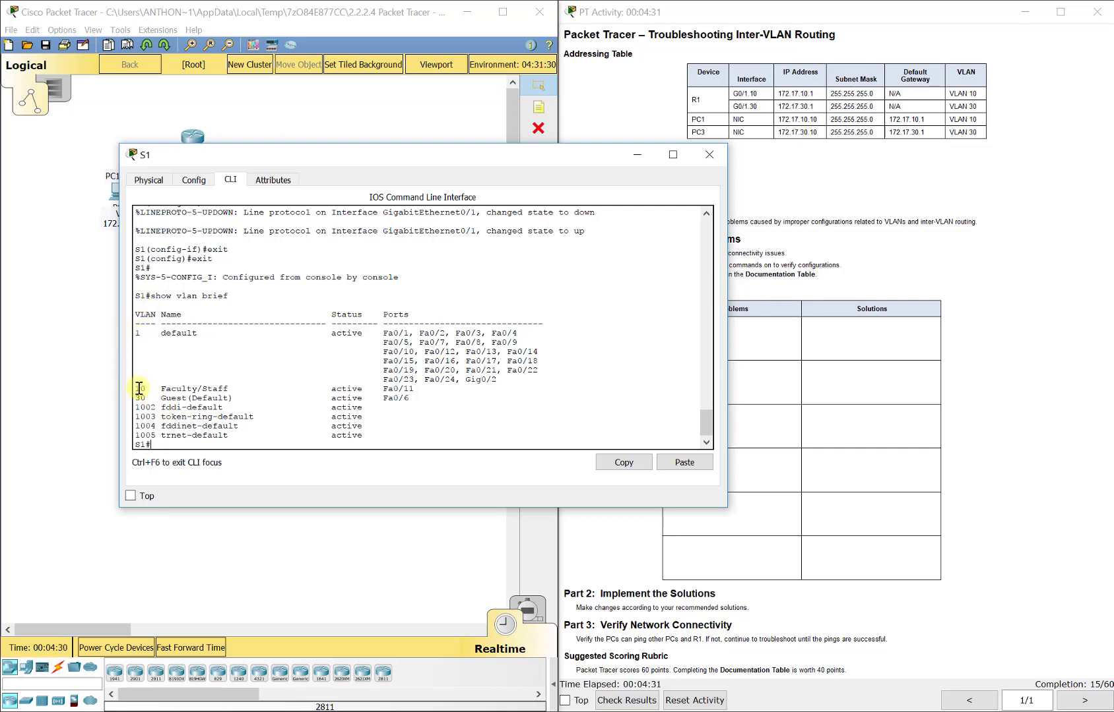
left_click_drag(135, 389, 386, 394)
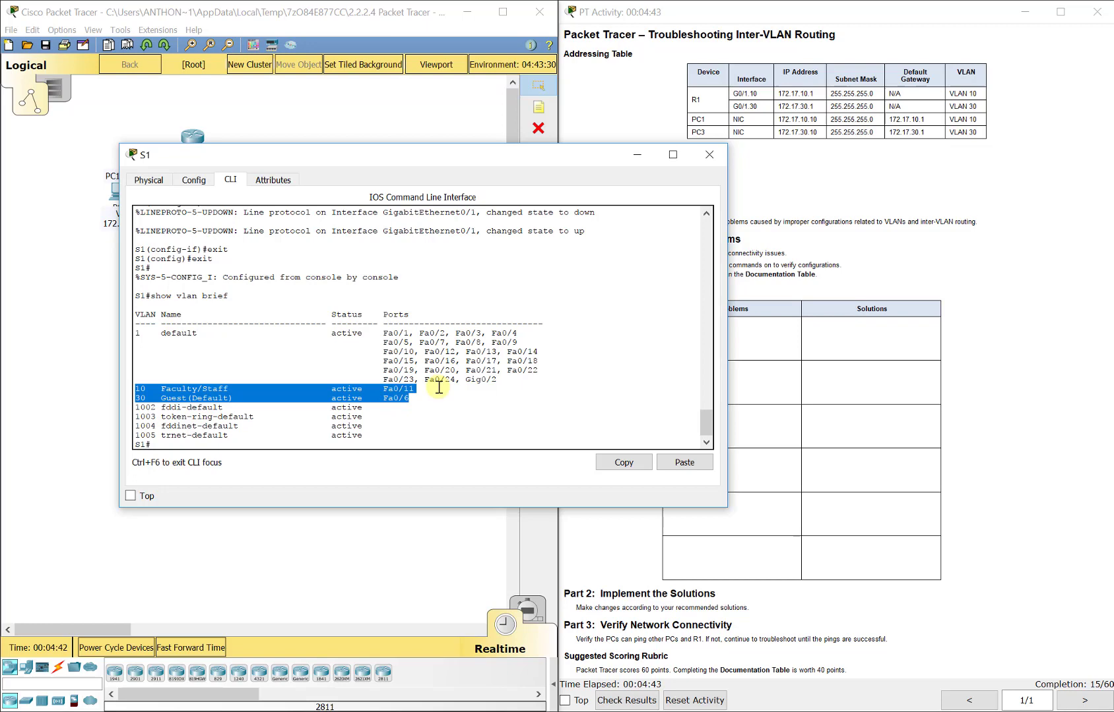
Step: Close S1, open R1's CLI in privileged mode, and start paging its running configuration
left_click(713, 154)
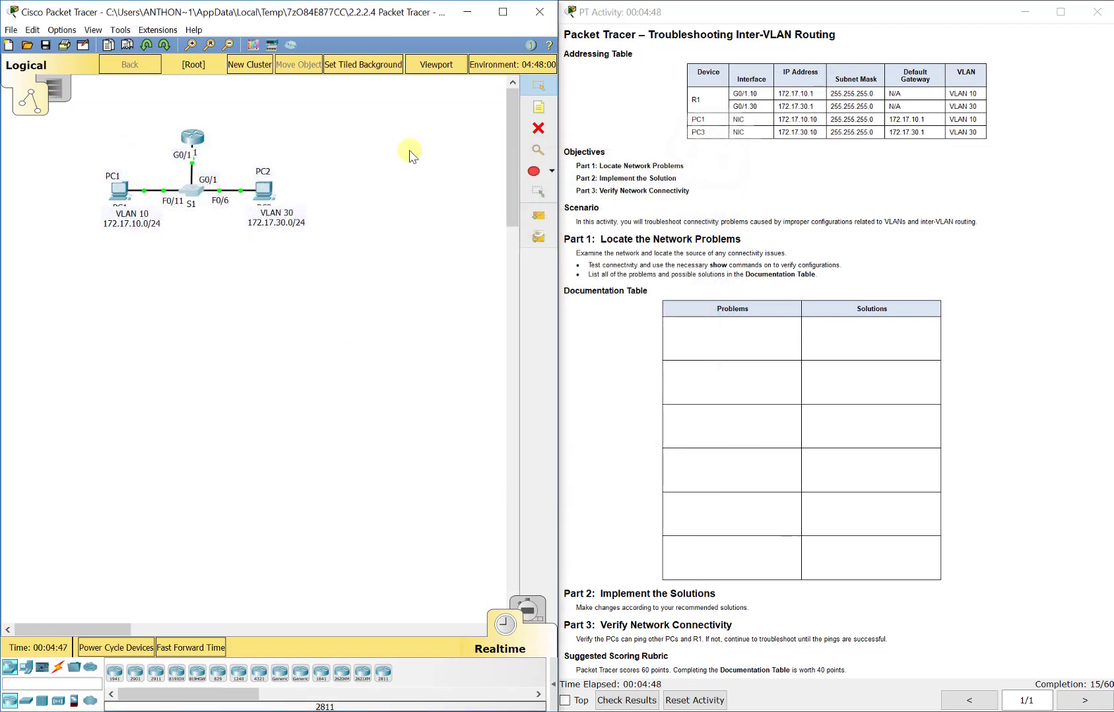
left_click(192, 138)
left_click_drag(388, 181, 237, 125)
left_click(346, 159)
key("Return")
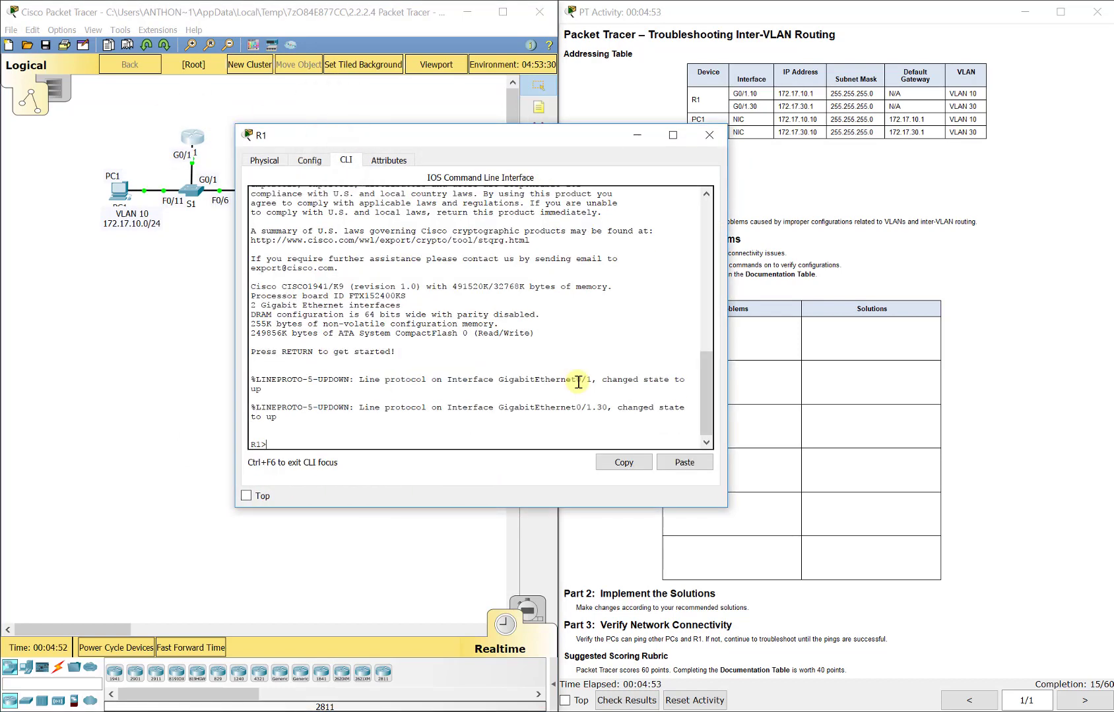
type("en")
key("Return")
type("c")
type("how ru")
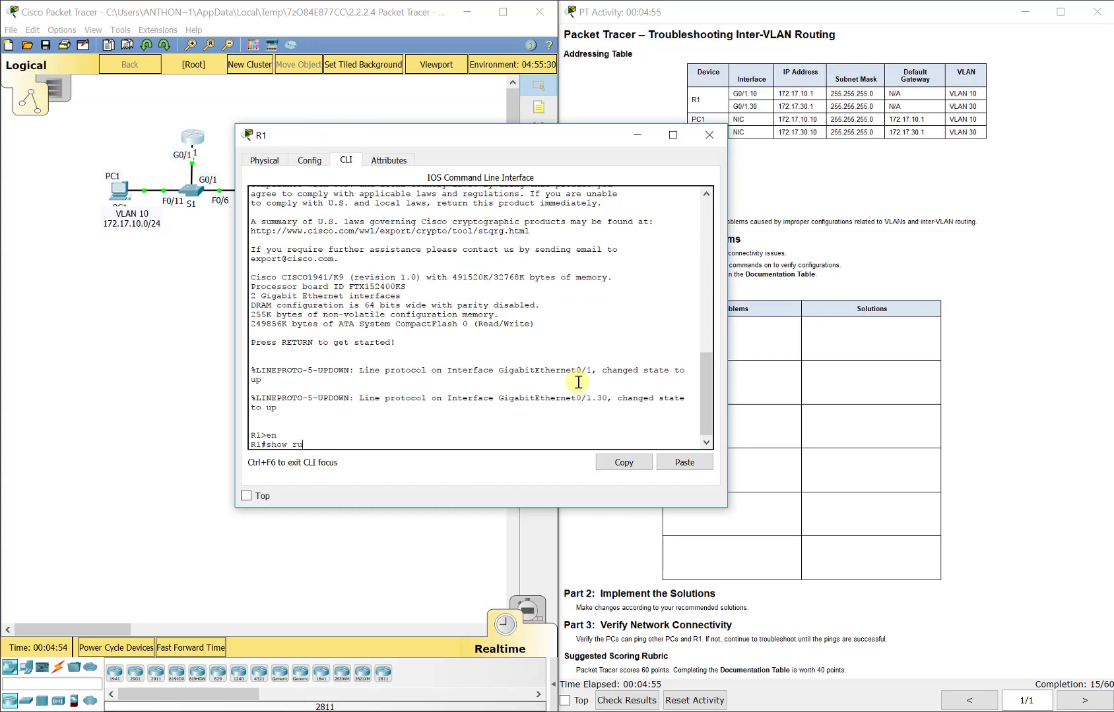
key("Return")
key("space")
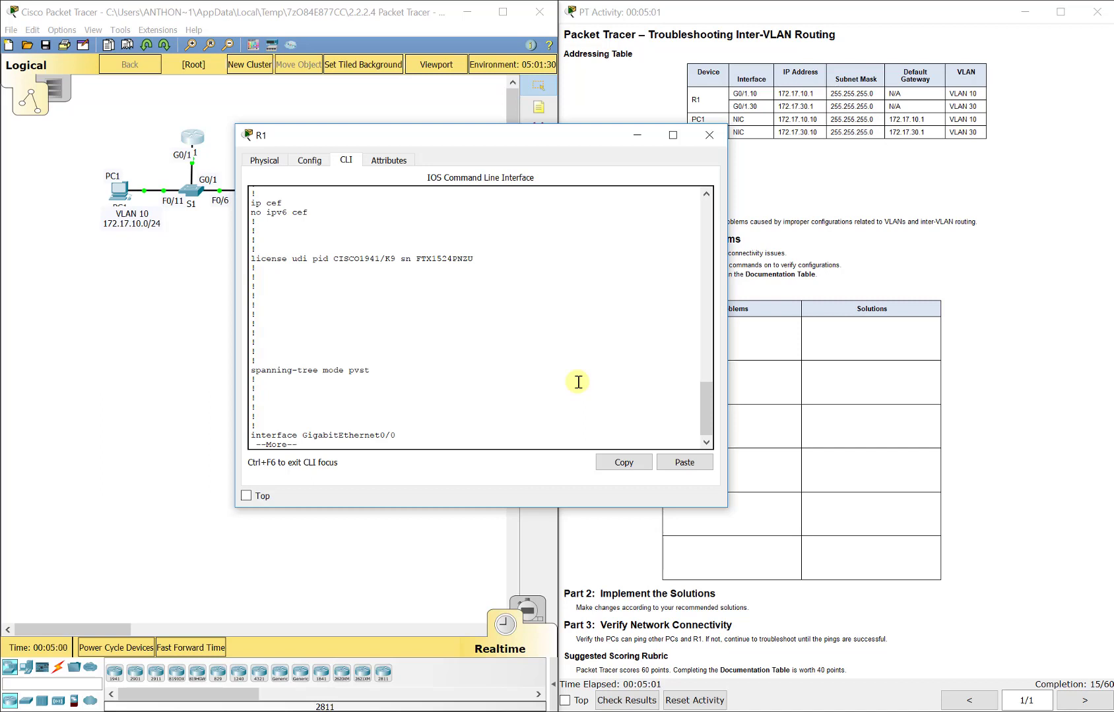
Step: Compare R1's rows in the addressing table against its configuration
left_click(170, 160)
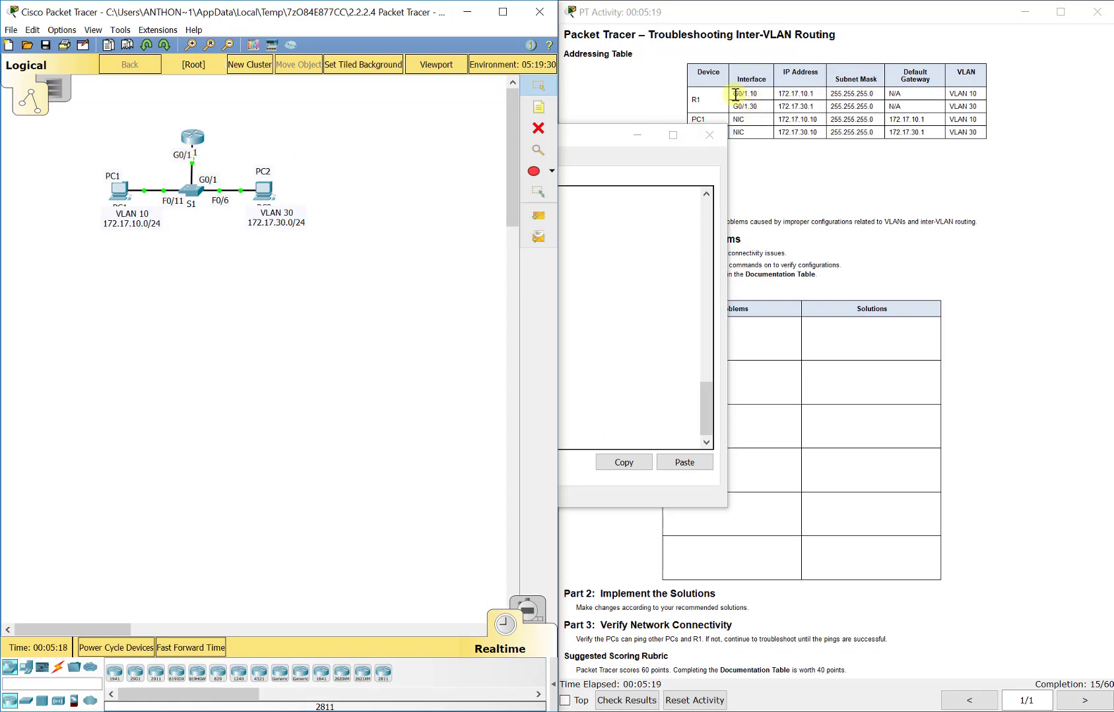
left_click_drag(731, 92, 987, 105)
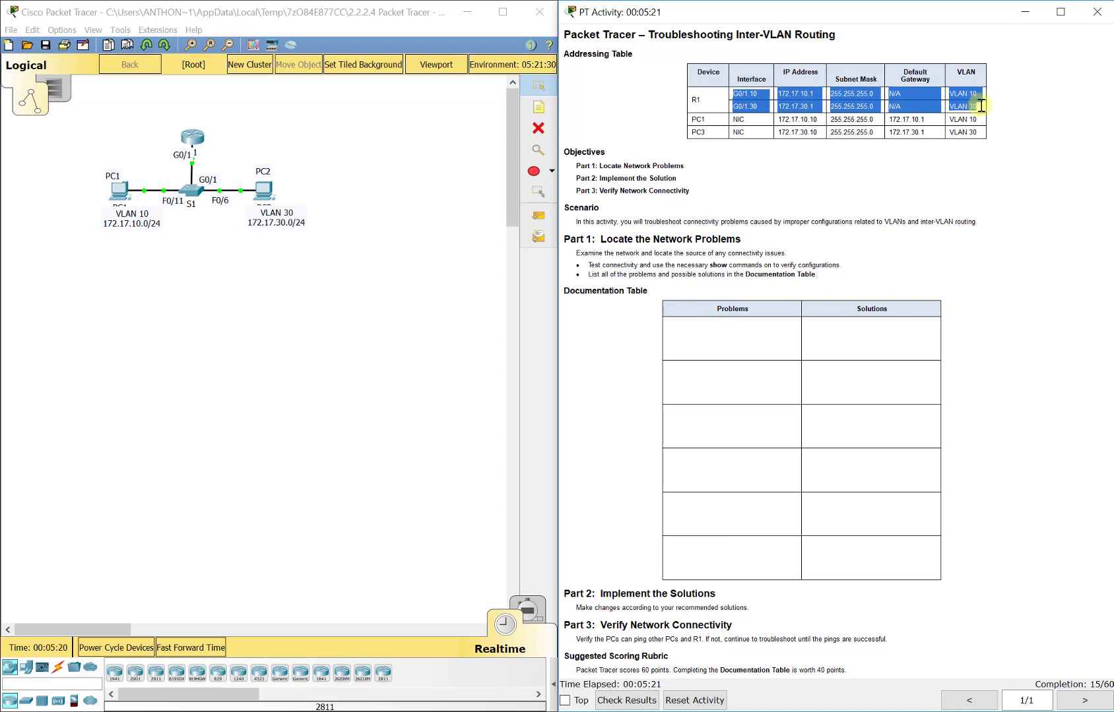
left_click(1015, 111)
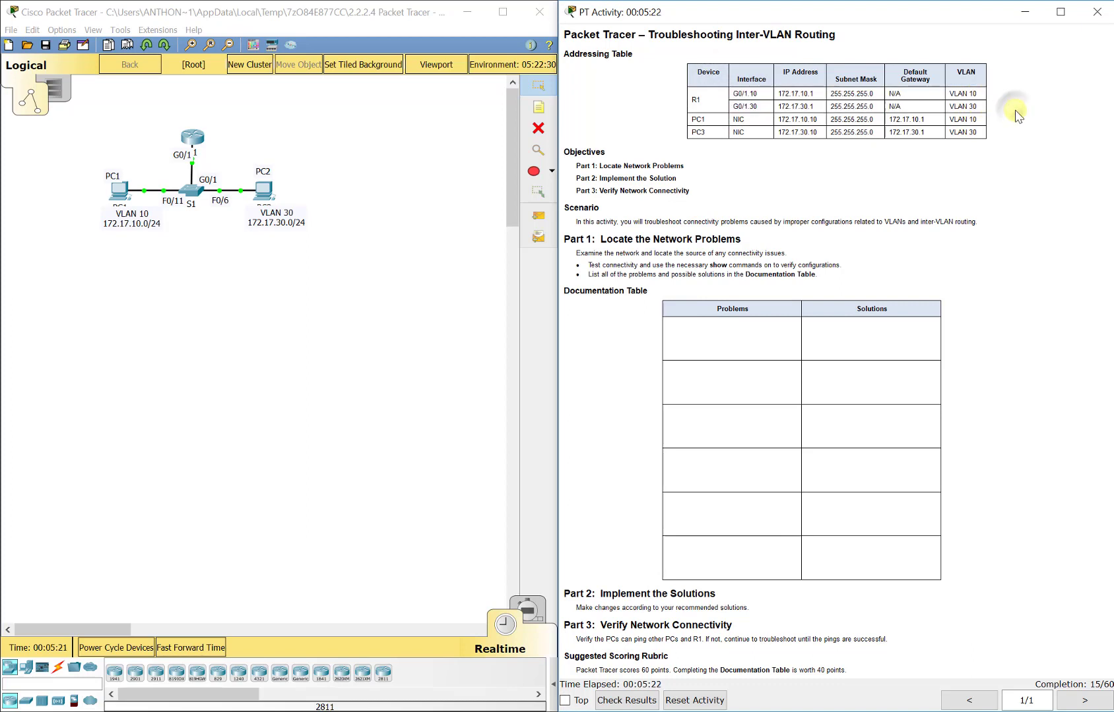
left_click(194, 138)
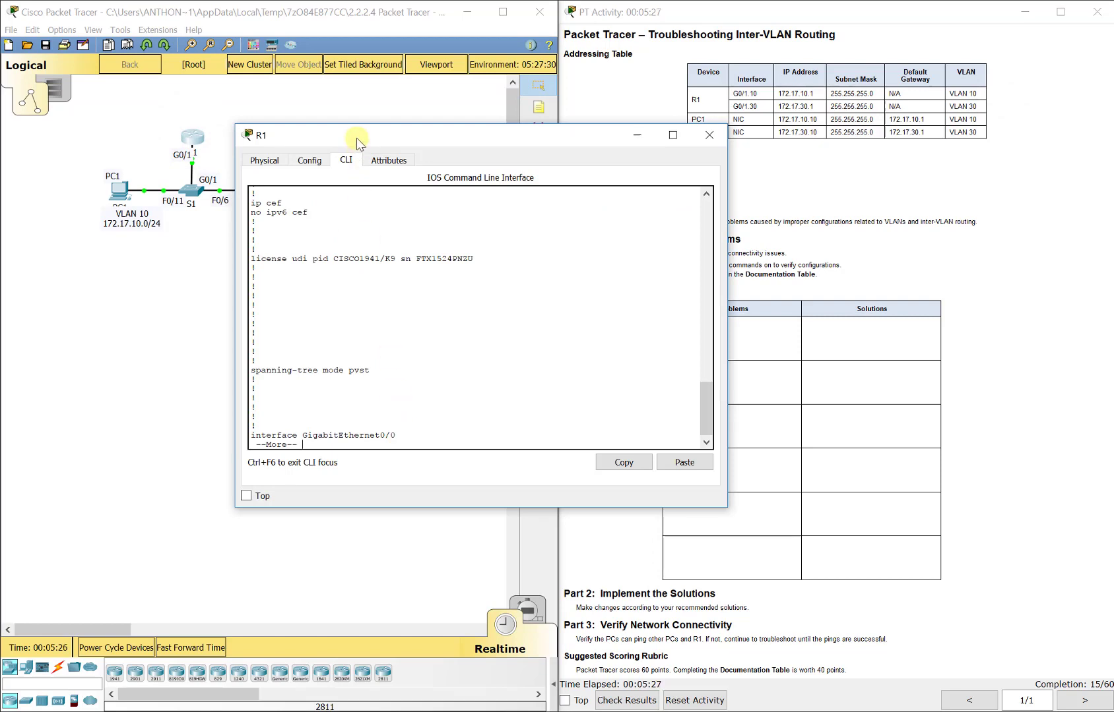
left_click_drag(356, 140, 396, 136)
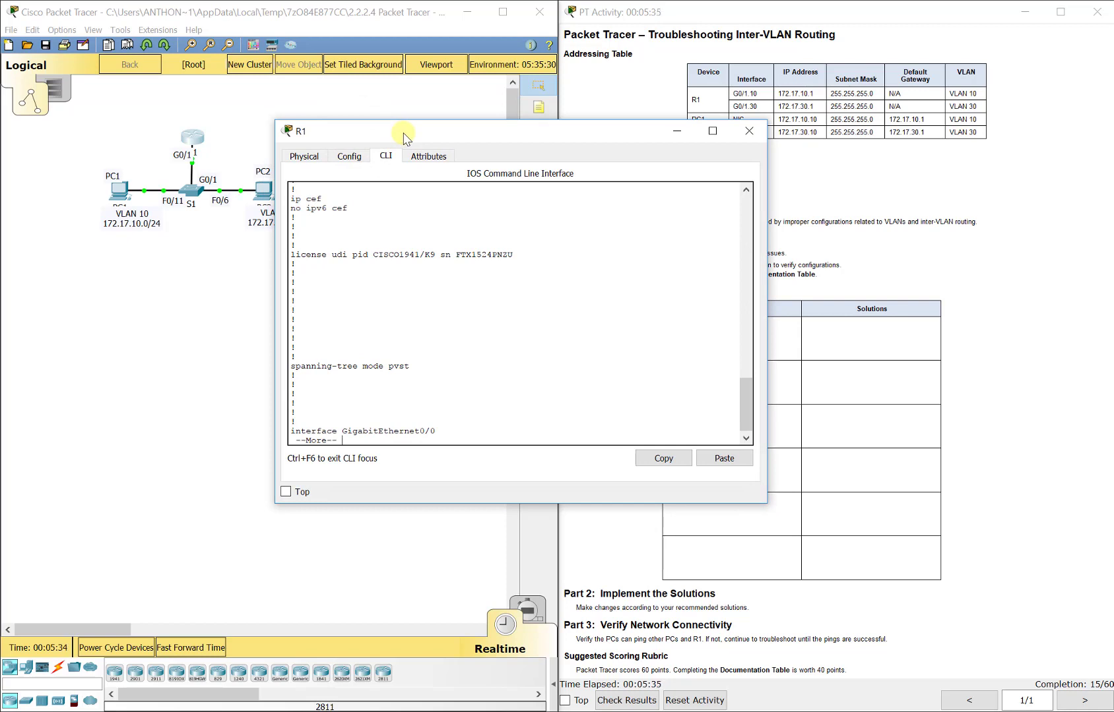
Step: Page to R1's G0/1 subinterfaces and highlight G0/1.10 tagged VLAN 30 and G0/1.30 tagged VLAN 10
key("space")
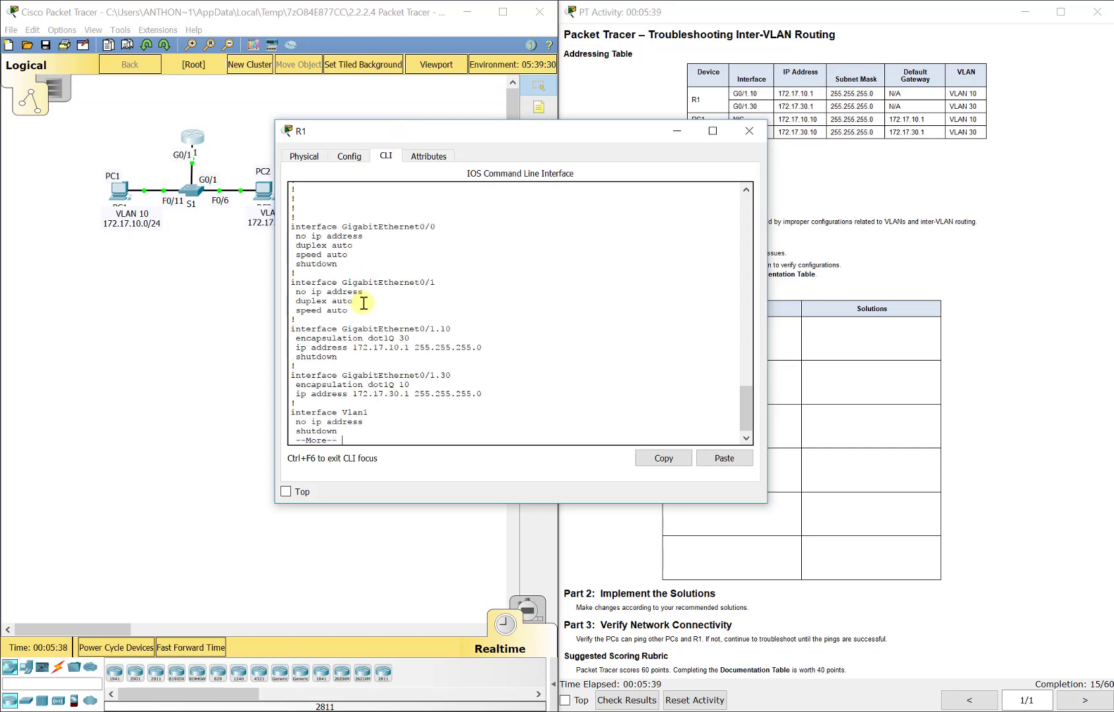
left_click_drag(356, 310, 291, 282)
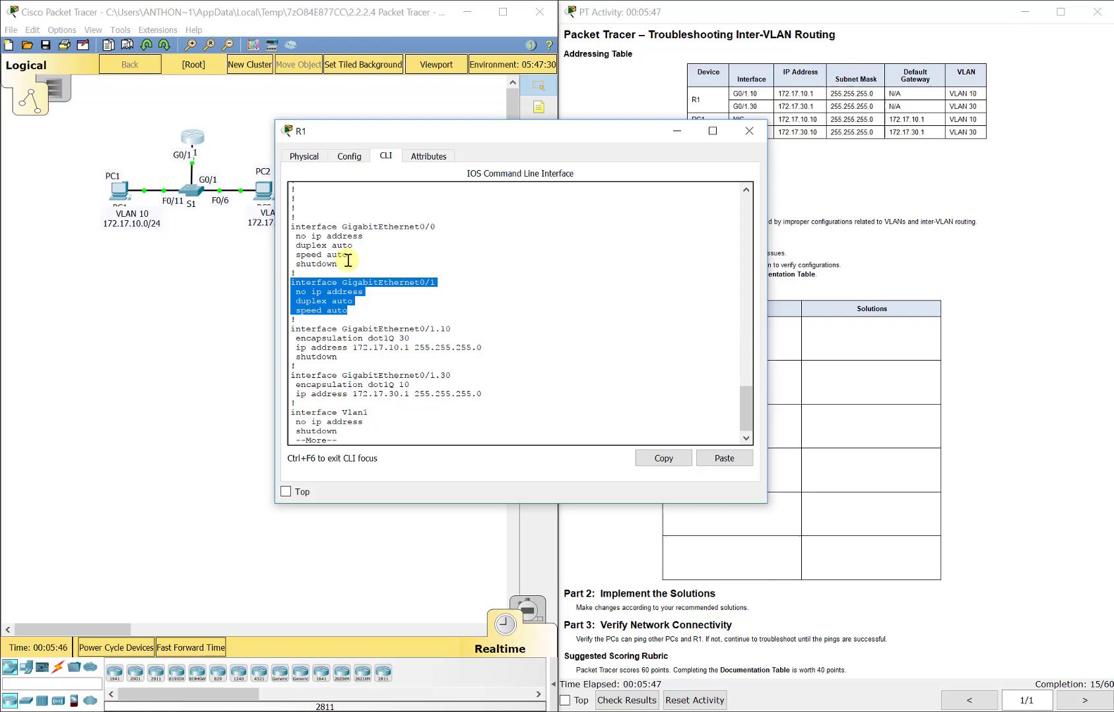
left_click(340, 302)
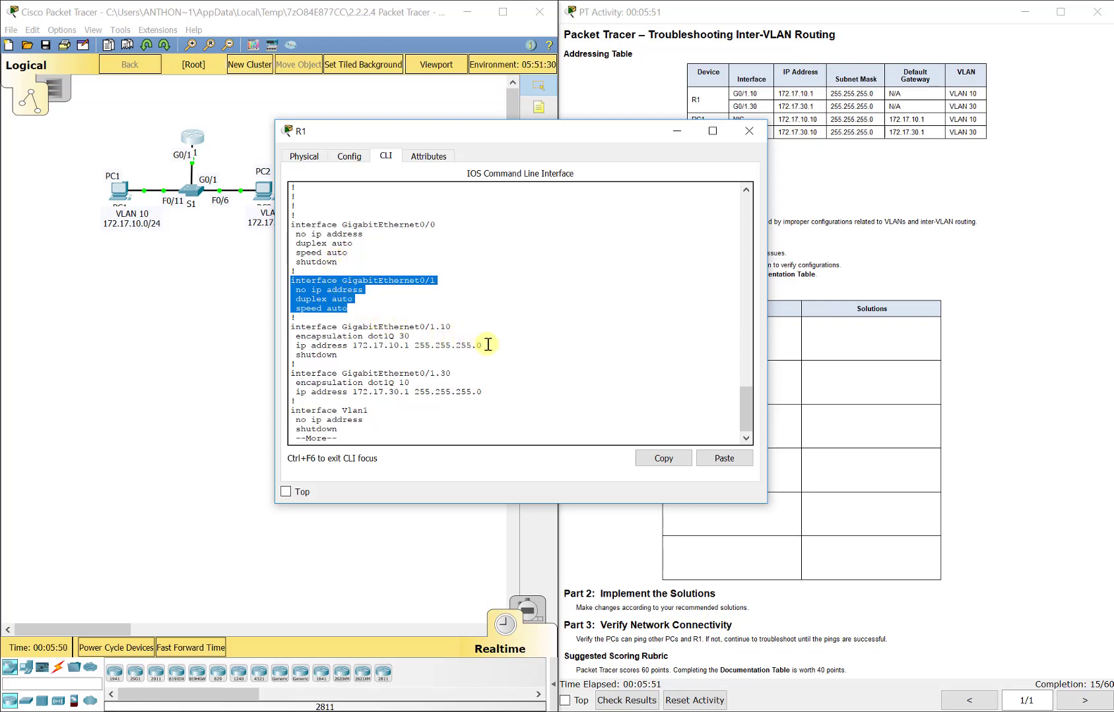
left_click_drag(487, 344, 291, 327)
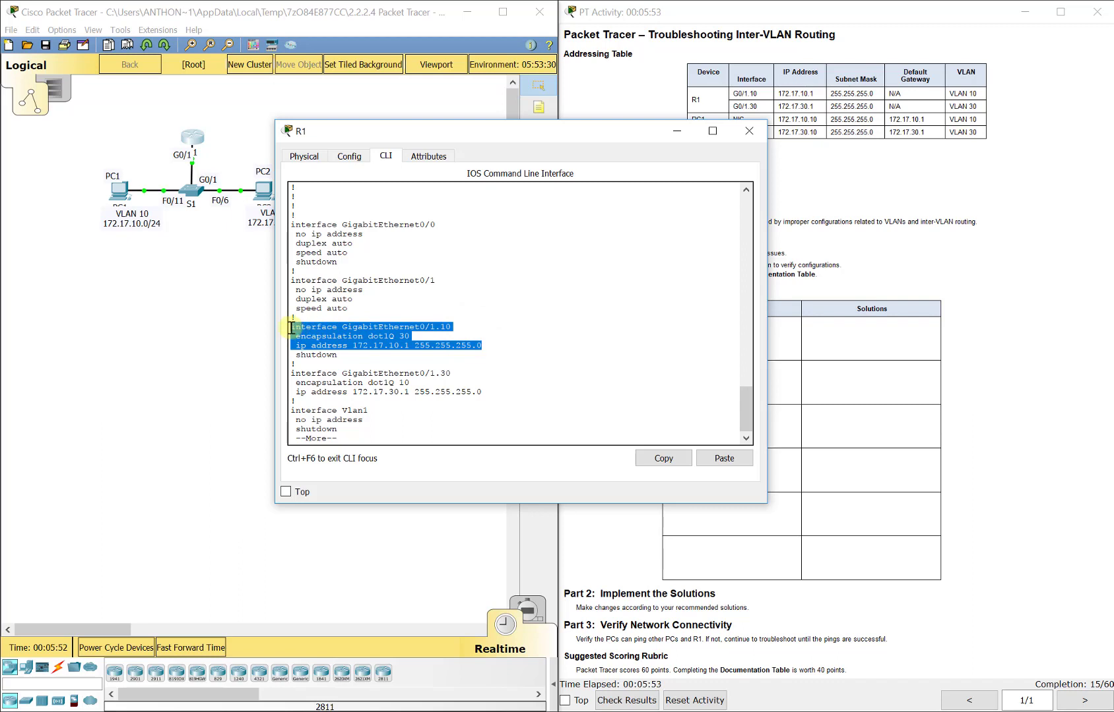
left_click(365, 336)
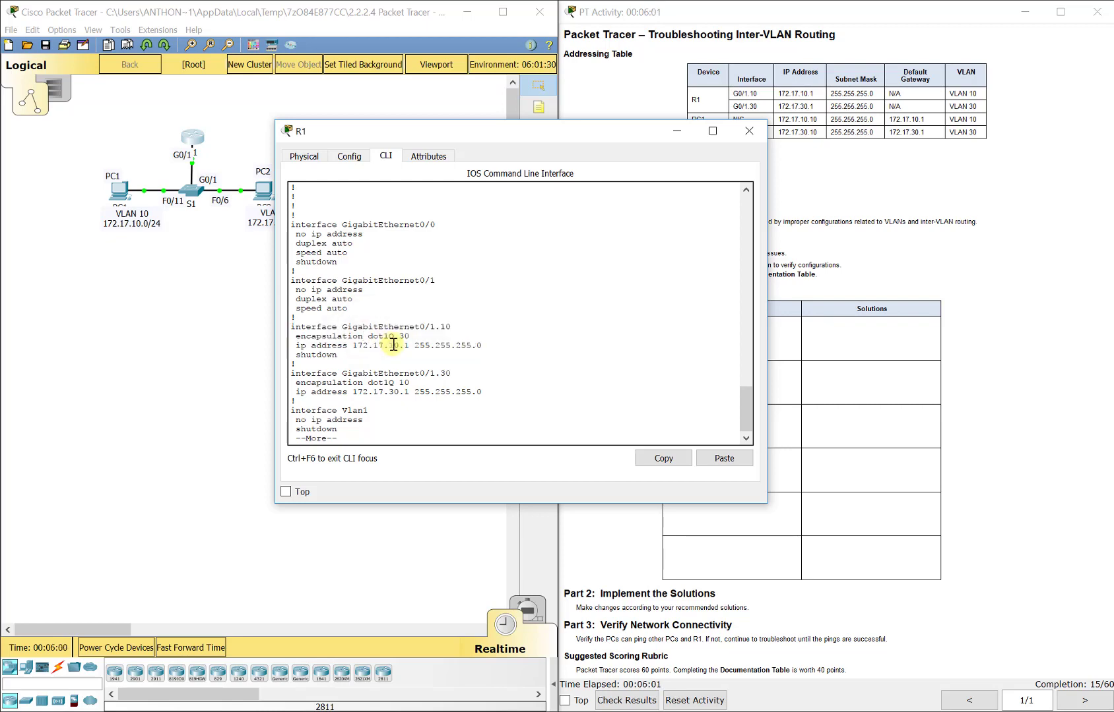
left_click_drag(389, 346, 409, 346)
double_click(403, 338)
double_click(406, 383)
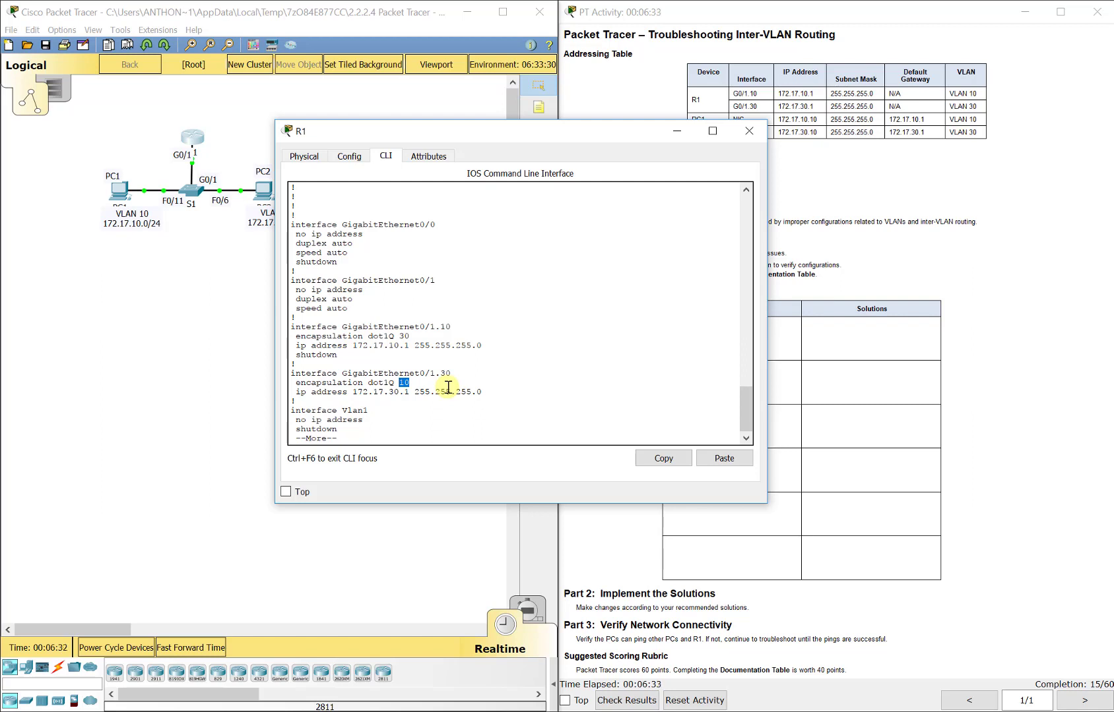
Step: Finish paging R1's configuration and enter global configuration mode with 'config t'
key("space")
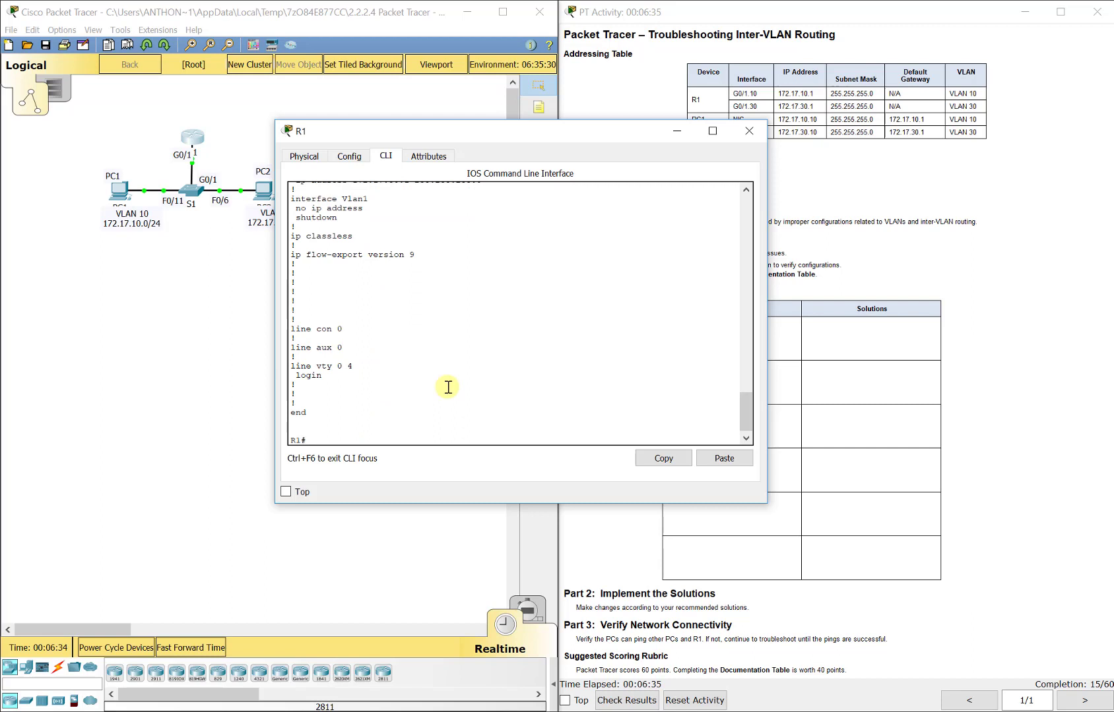
type("config t")
key("Return")
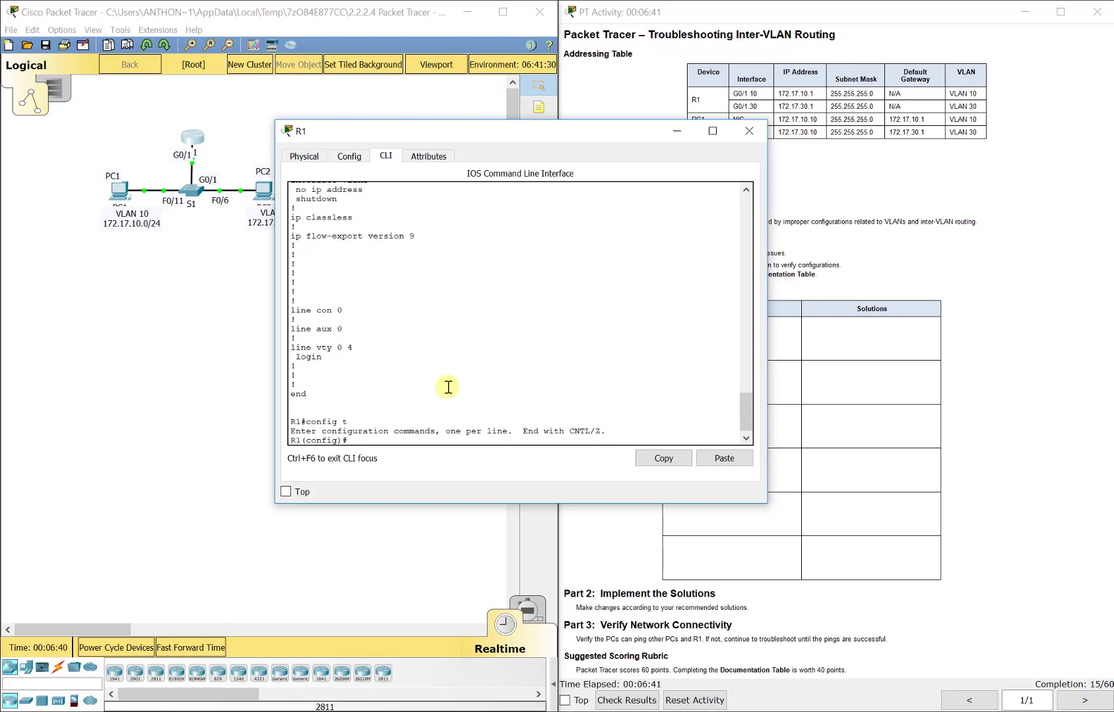
left_click_drag(451, 132, 440, 81)
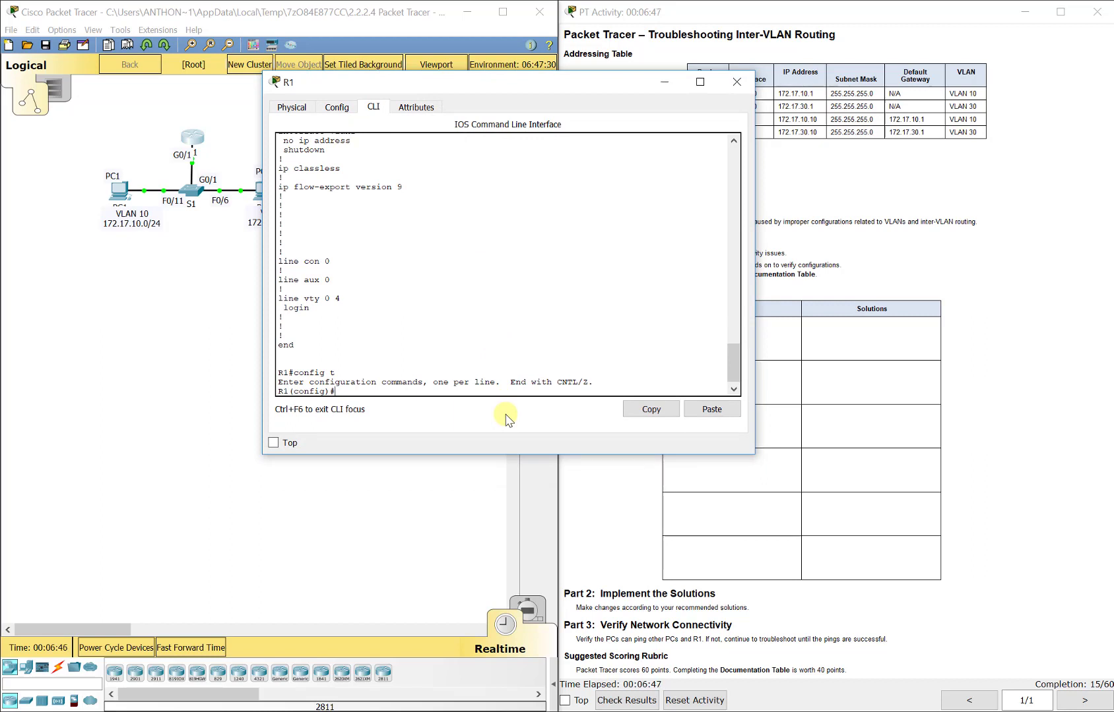
Step: Remove dot1Q 30 encapsulation from G0/1.10 and move on to subinterface G0/1.30
type("int g0/1.10")
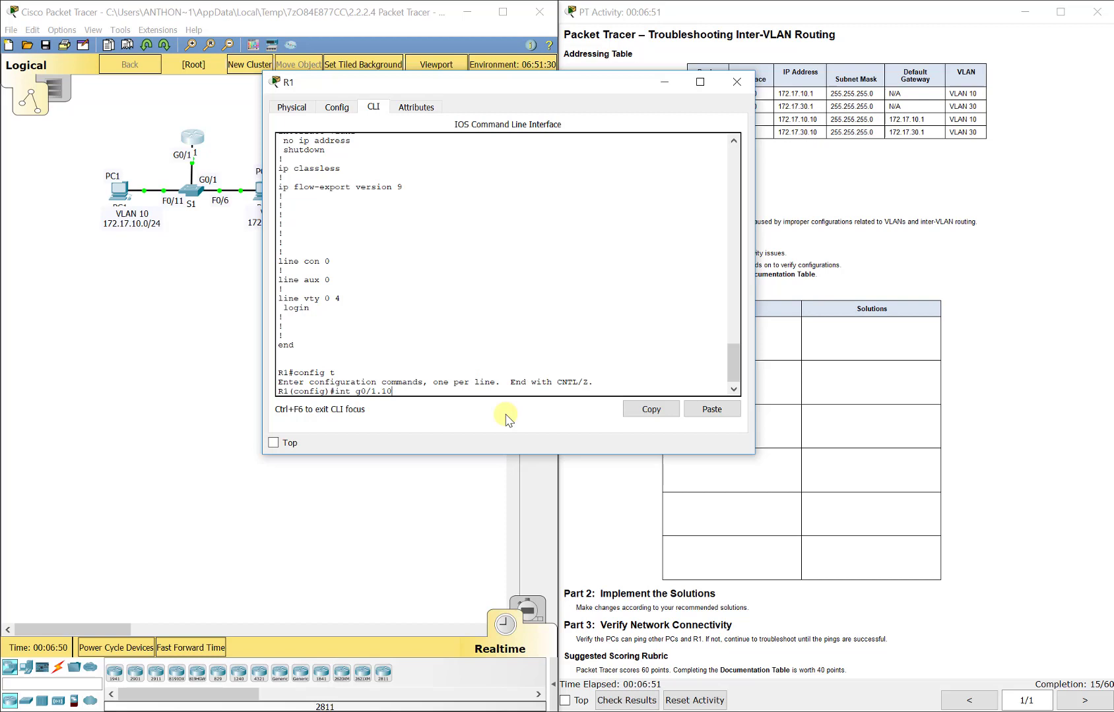
key("Return")
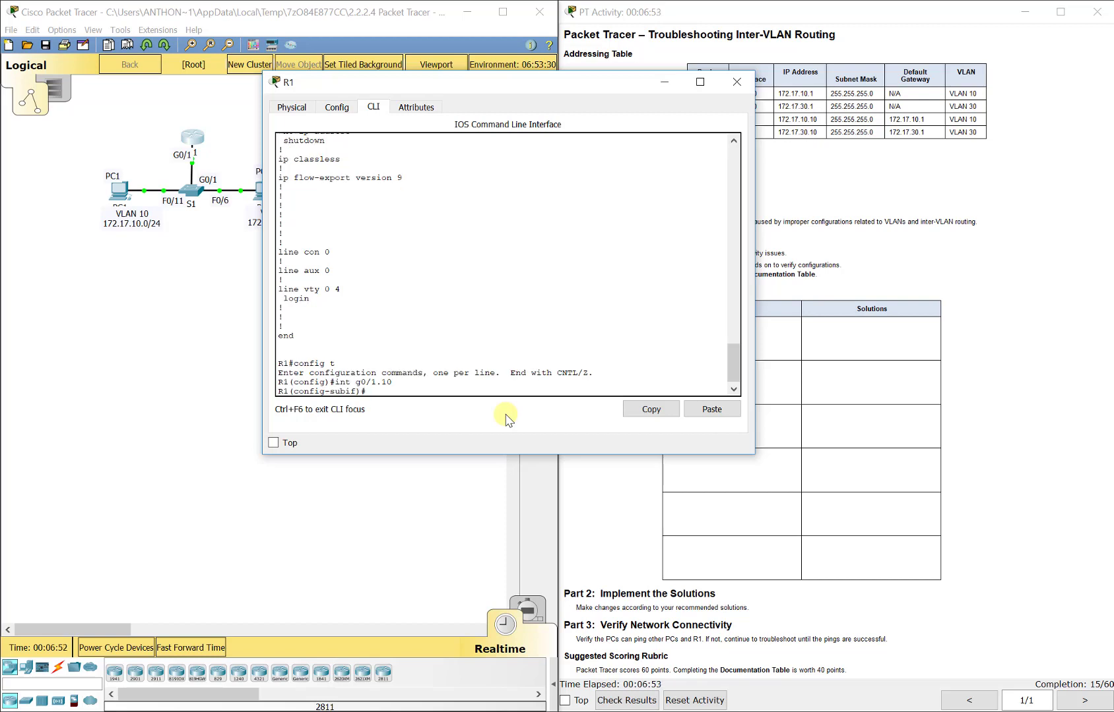
type("no encap dot1q 30")
key("Return")
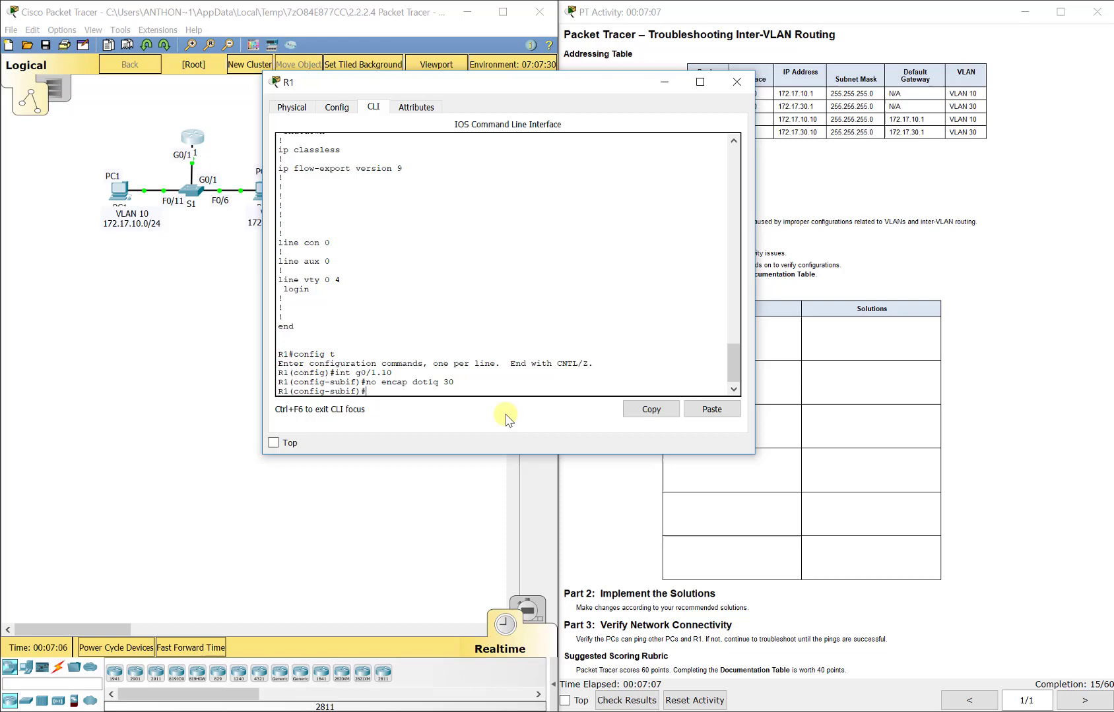
type("exit")
key("Return")
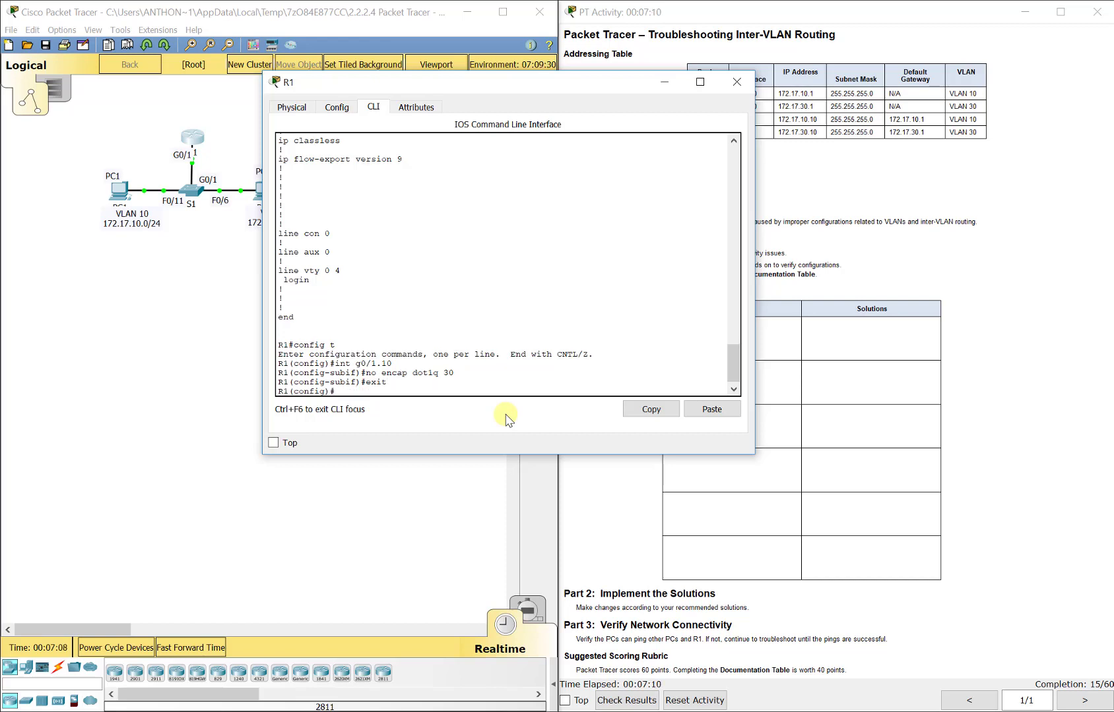
type("int g0/1.30")
Step: Replace G0/1.30's dot1Q 10 encapsulation with dot1Q 30
key("Return")
type("no e")
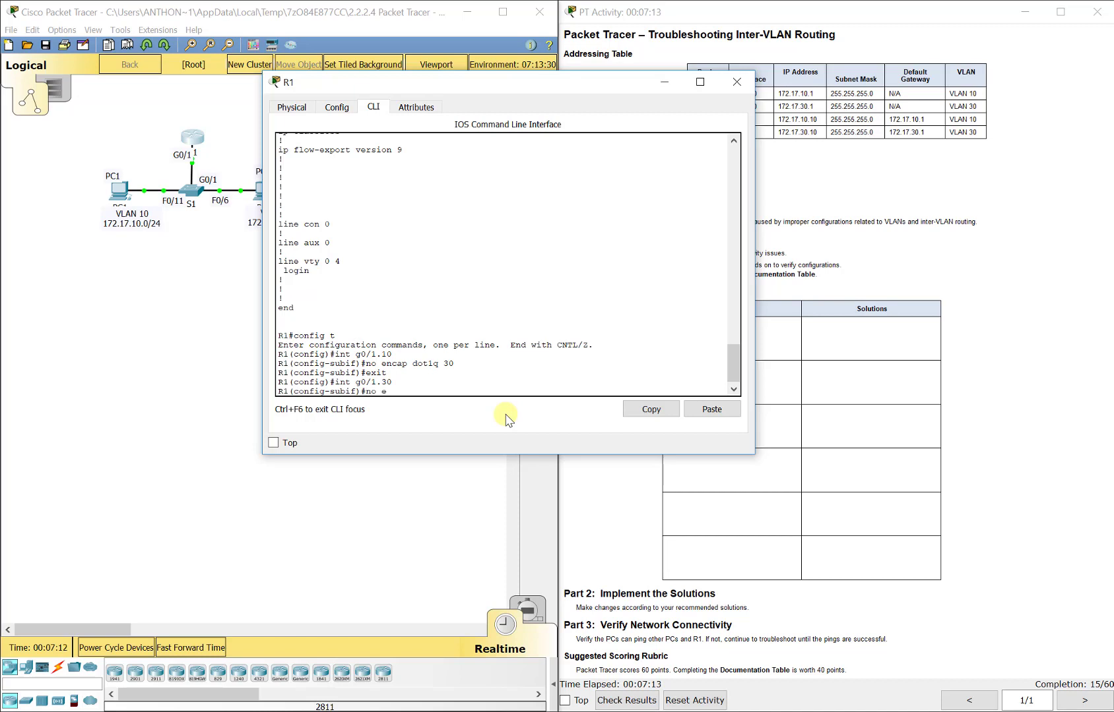
type("ncap dot1q 10")
key("Return")
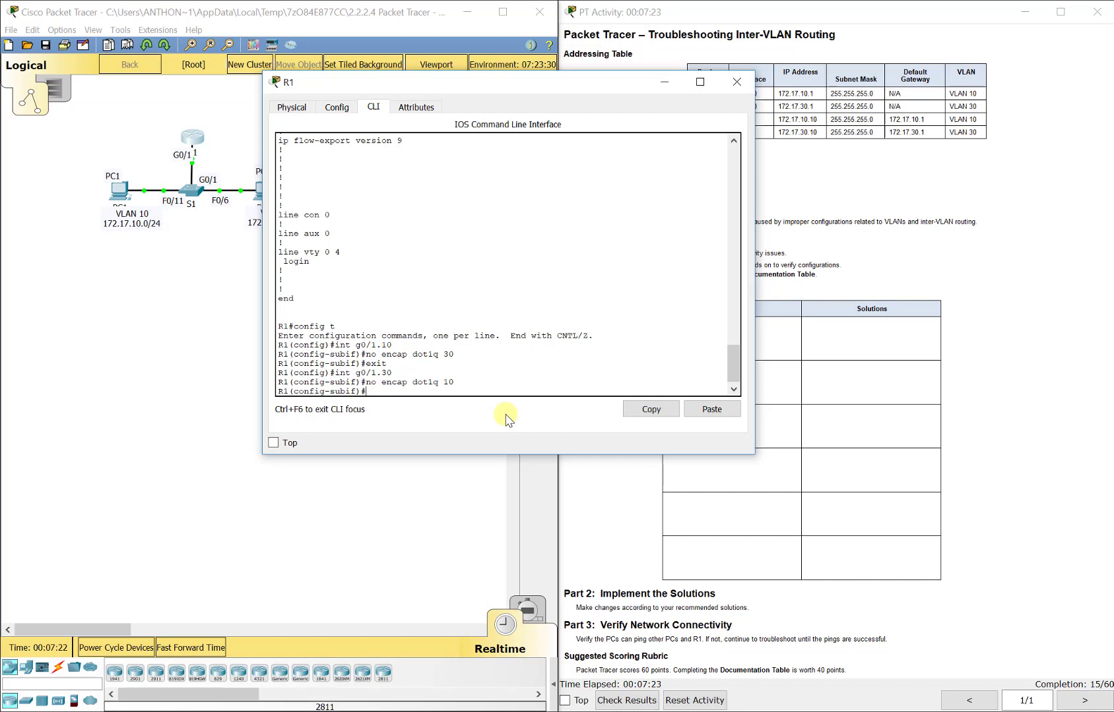
type("encap")
type("dot1q 30")
key("Return")
type("exit")
key("Return")
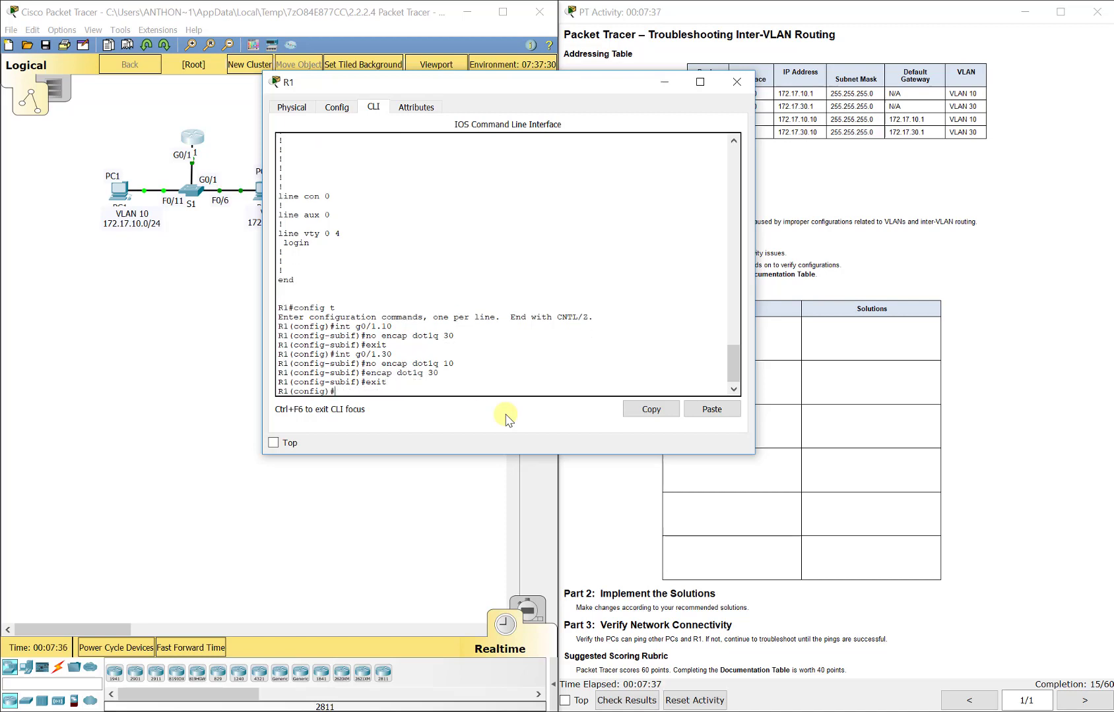
Step: Set subinterface G0/1.10's encapsulation to dot1Q 10
type("int g0/1.10")
key("Return")
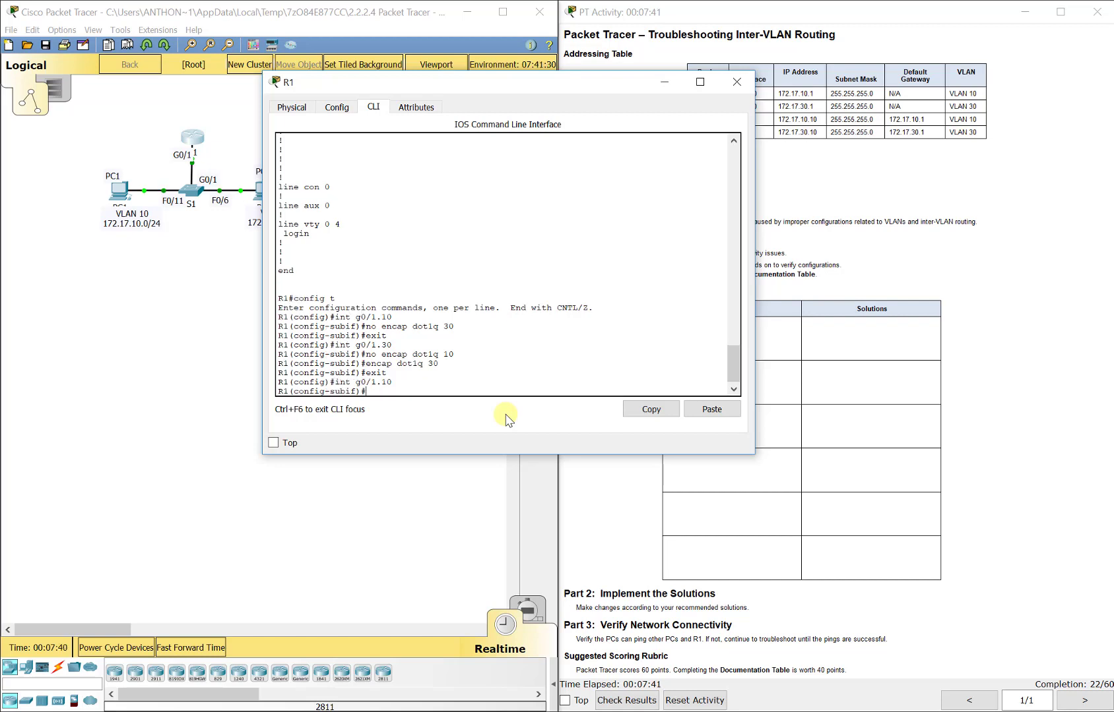
type("encap dot1q 10")
key("Return")
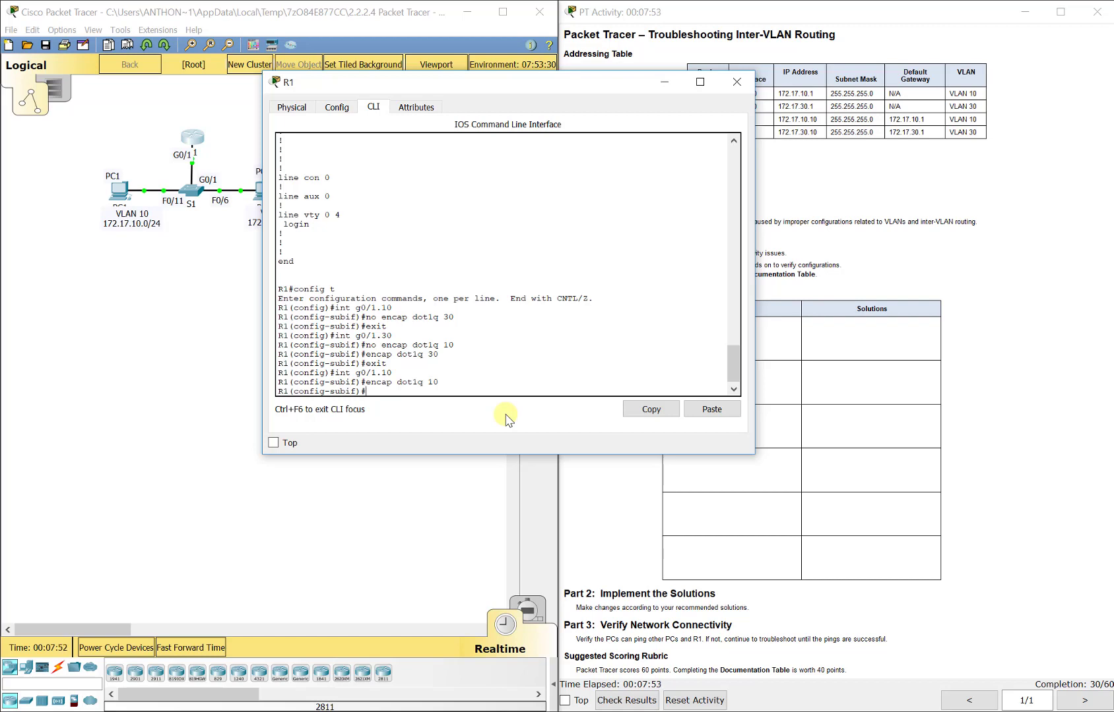
type("exit")
key("Return")
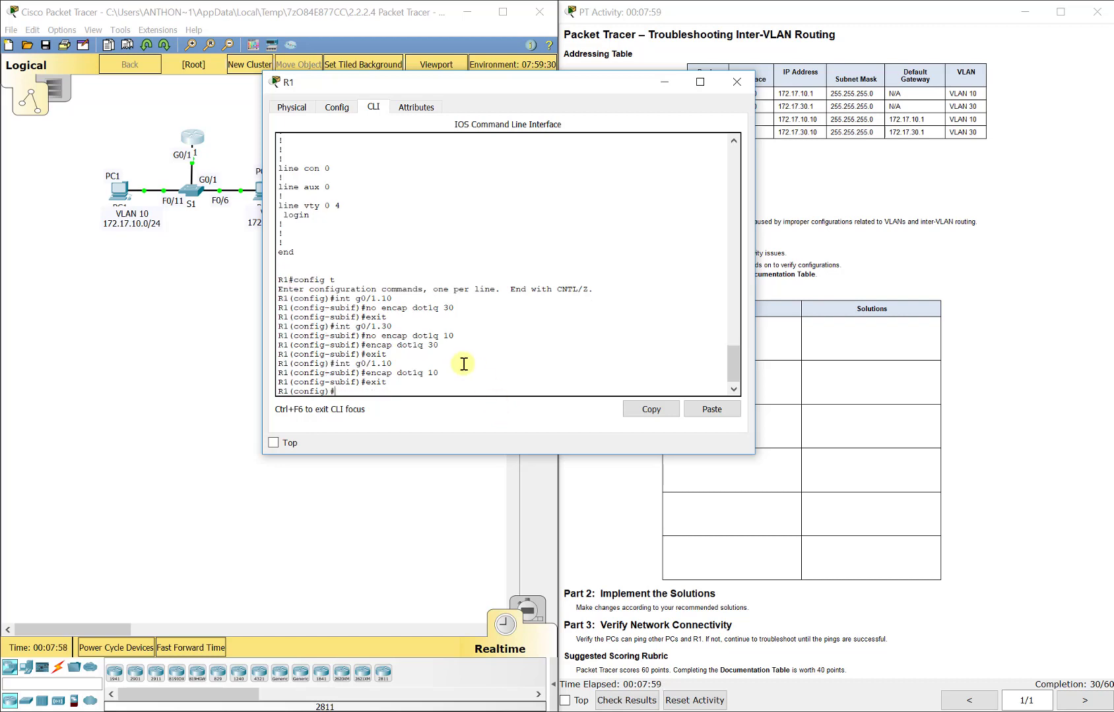
Step: Open switch S1 and review its show vlan brief output
left_click(218, 258)
left_click(190, 190)
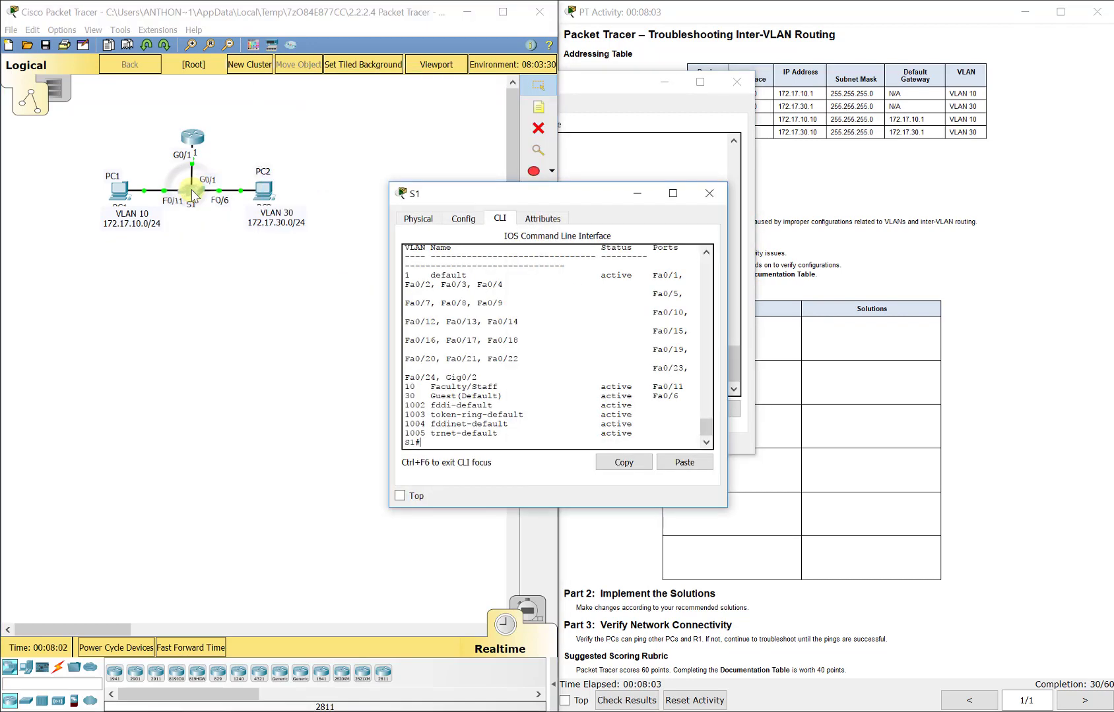
scroll(526, 415, "up", 7)
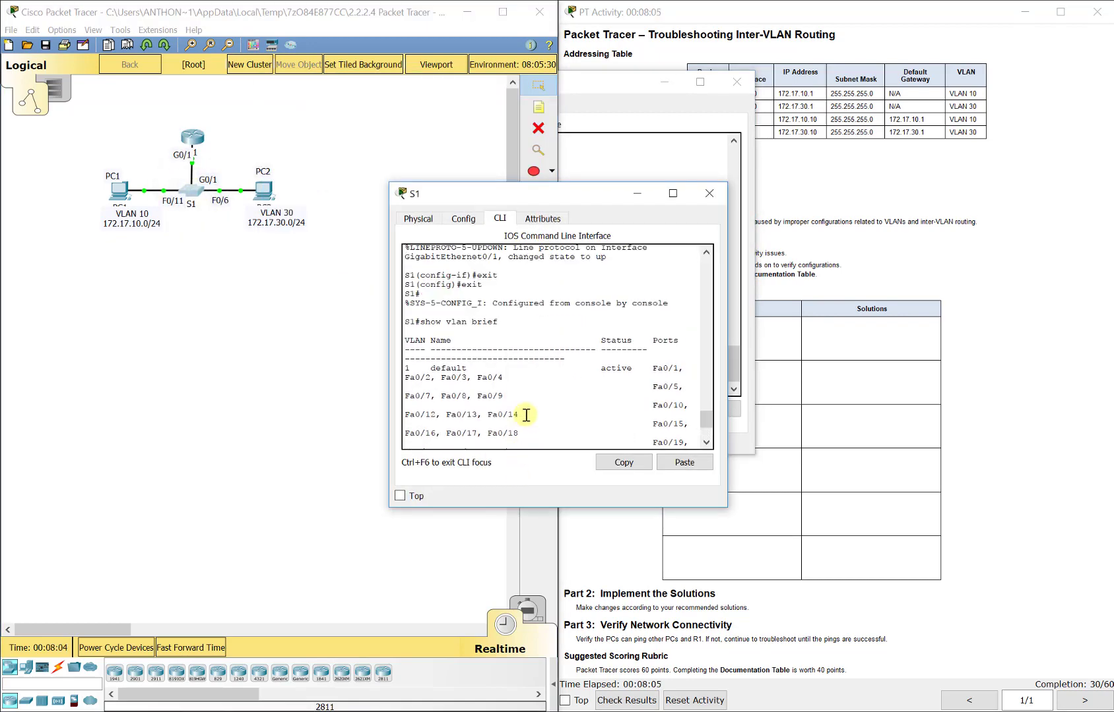
scroll(526, 415, "up", 2)
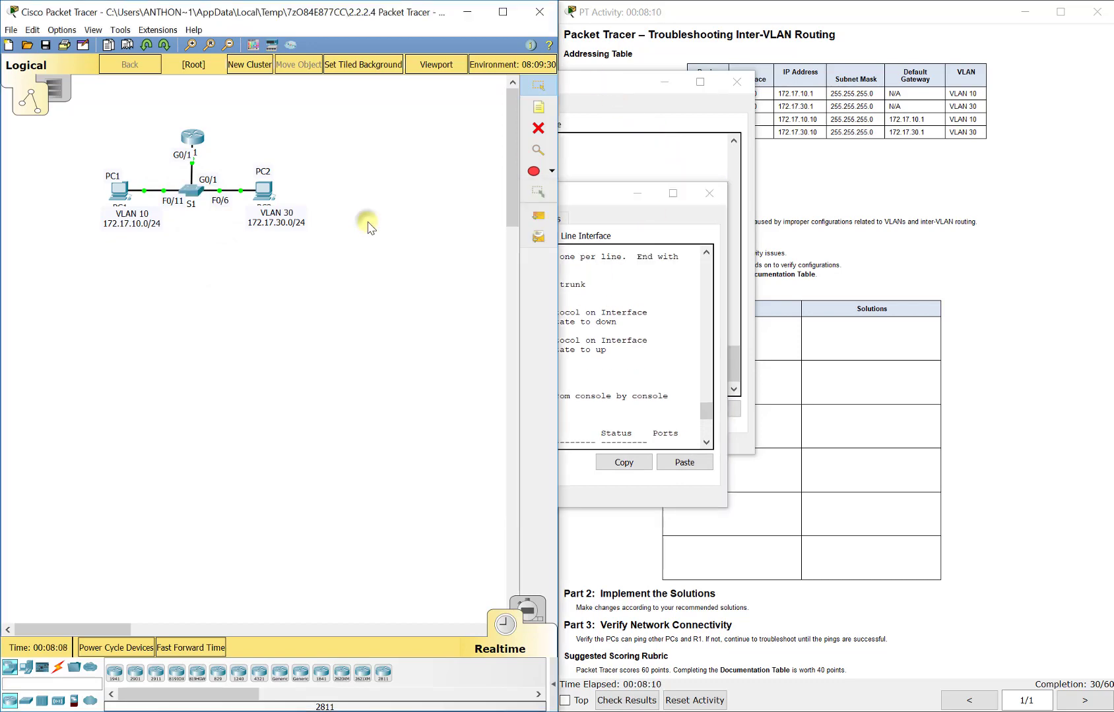
Step: Run do show run on R1 and highlight the G0/1.10 and G0/1.30 subinterfaces lacking IP addresses
left_click(581, 84)
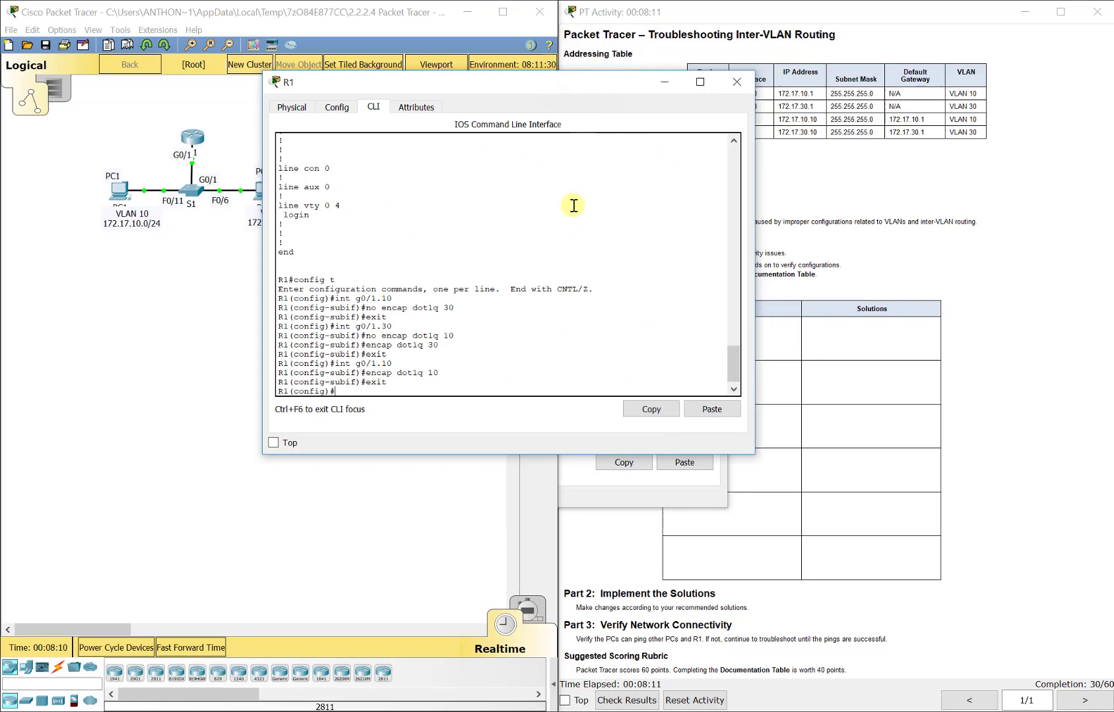
type("do show ru")
key("Return")
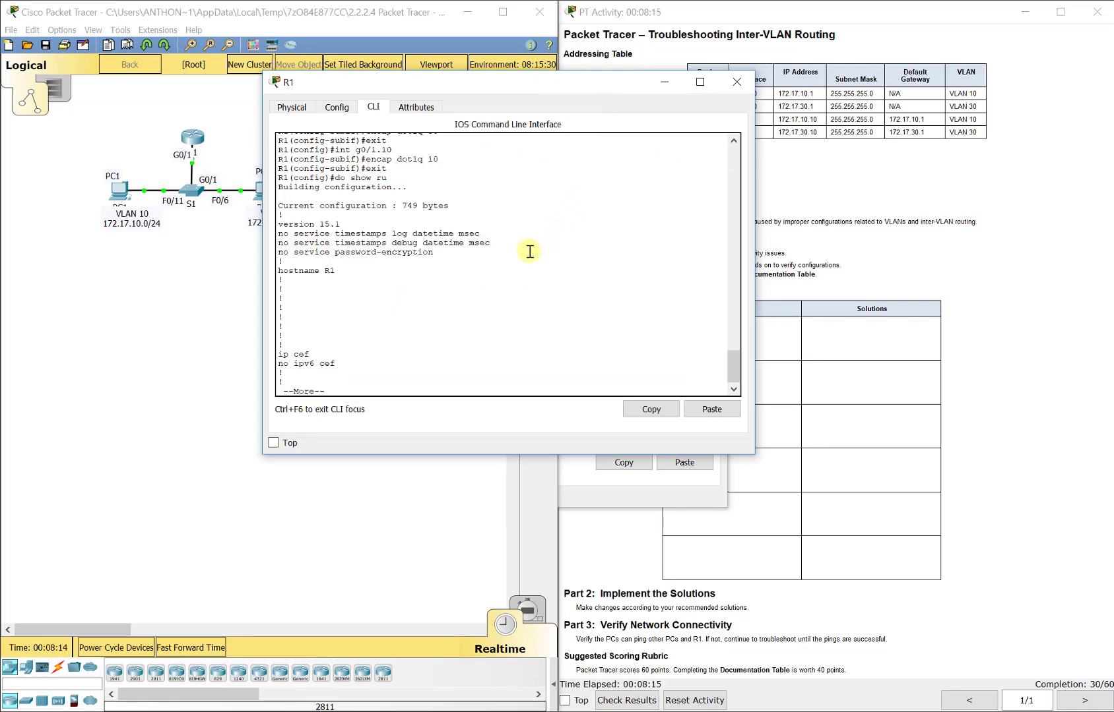
key("space")
key("space")
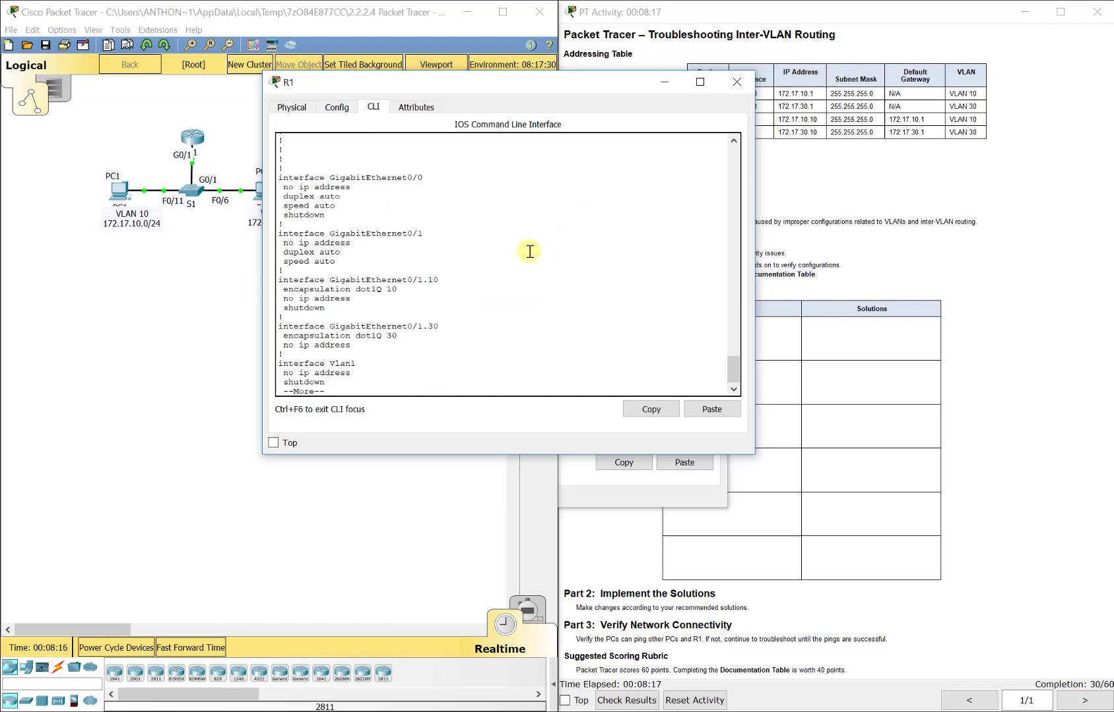
key("space")
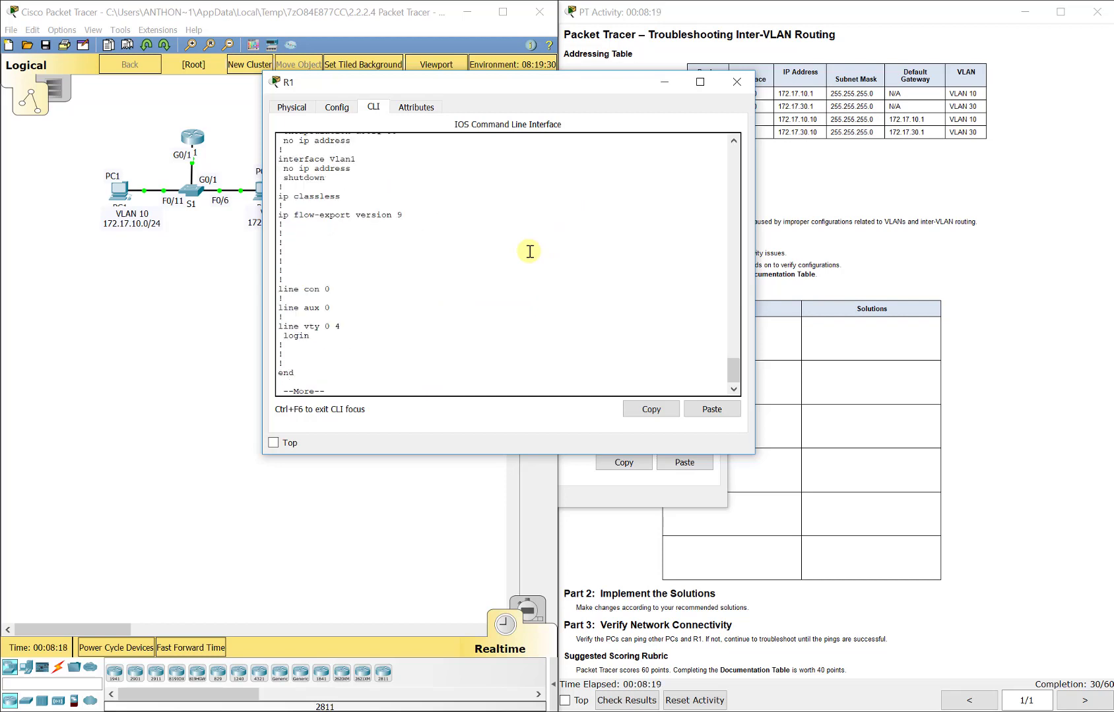
scroll(528, 250, "up", 5)
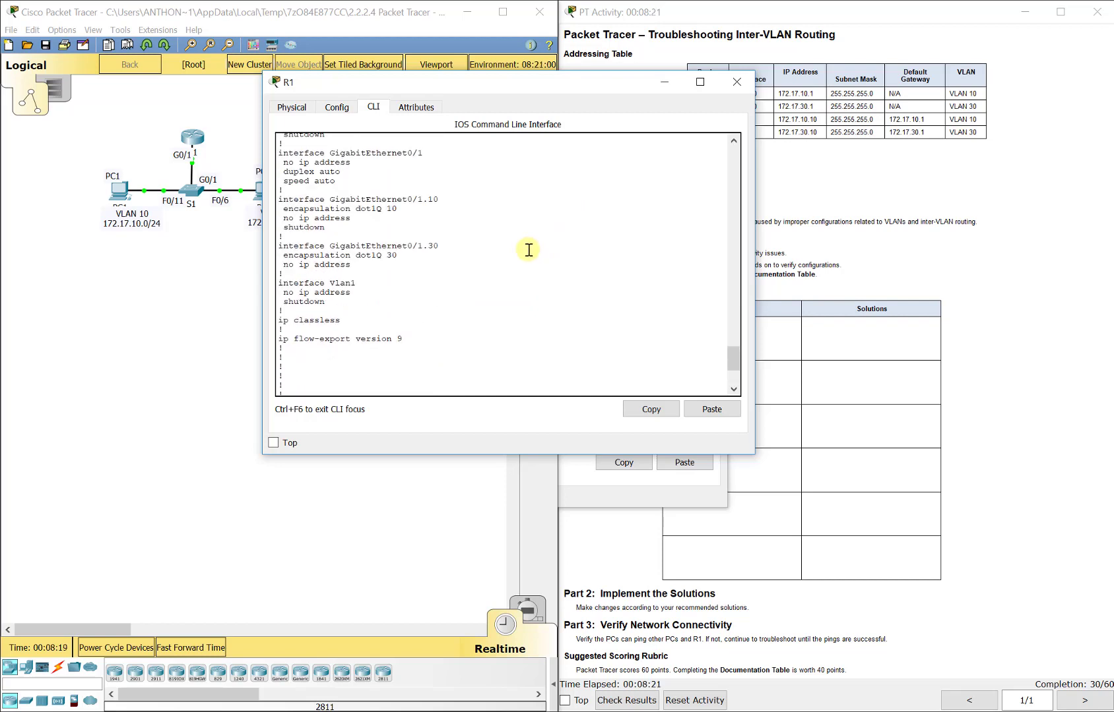
left_click_drag(416, 208, 267, 198)
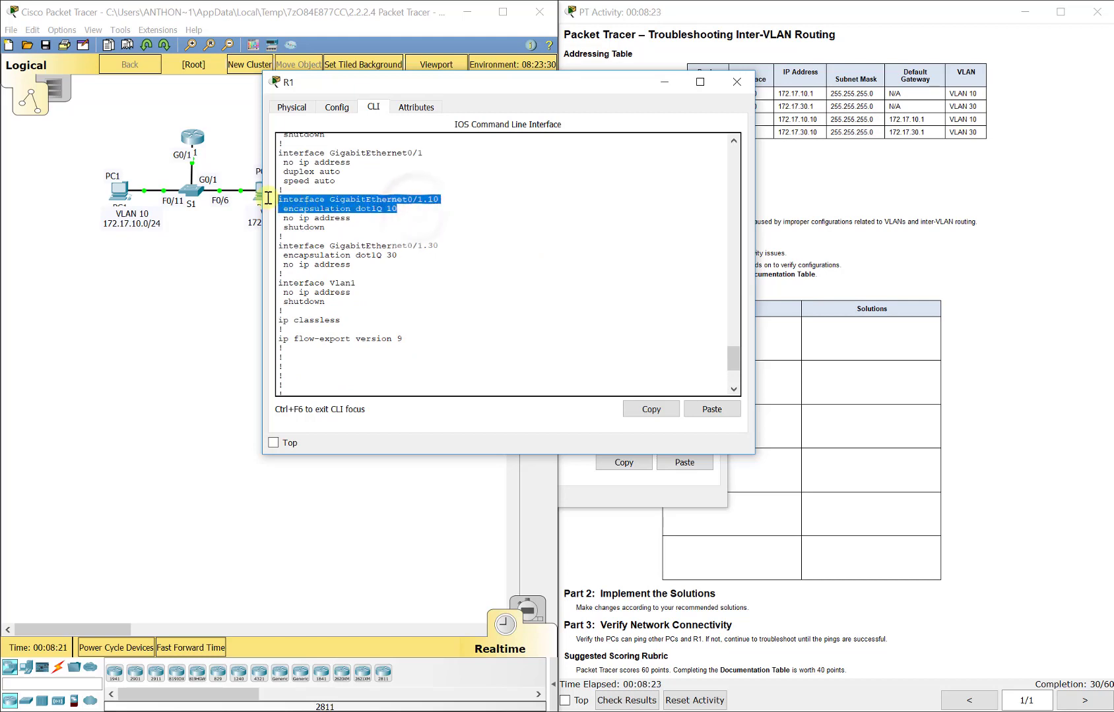
left_click_drag(396, 256, 276, 247)
left_click(350, 217)
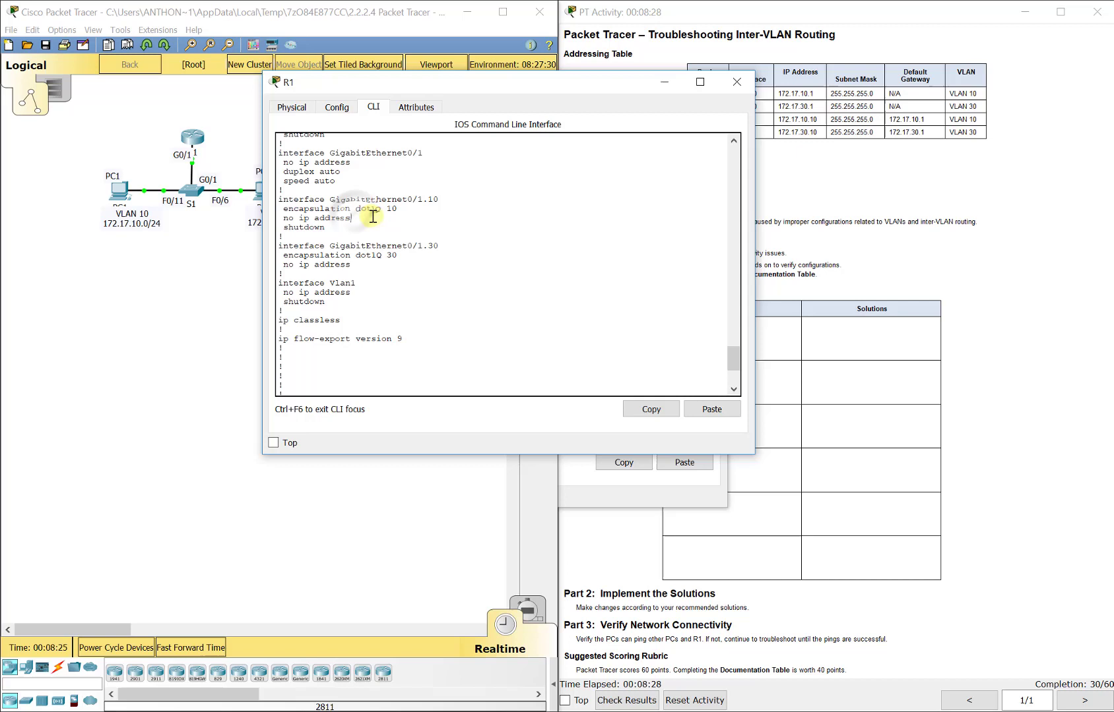
left_click_drag(353, 218, 282, 218)
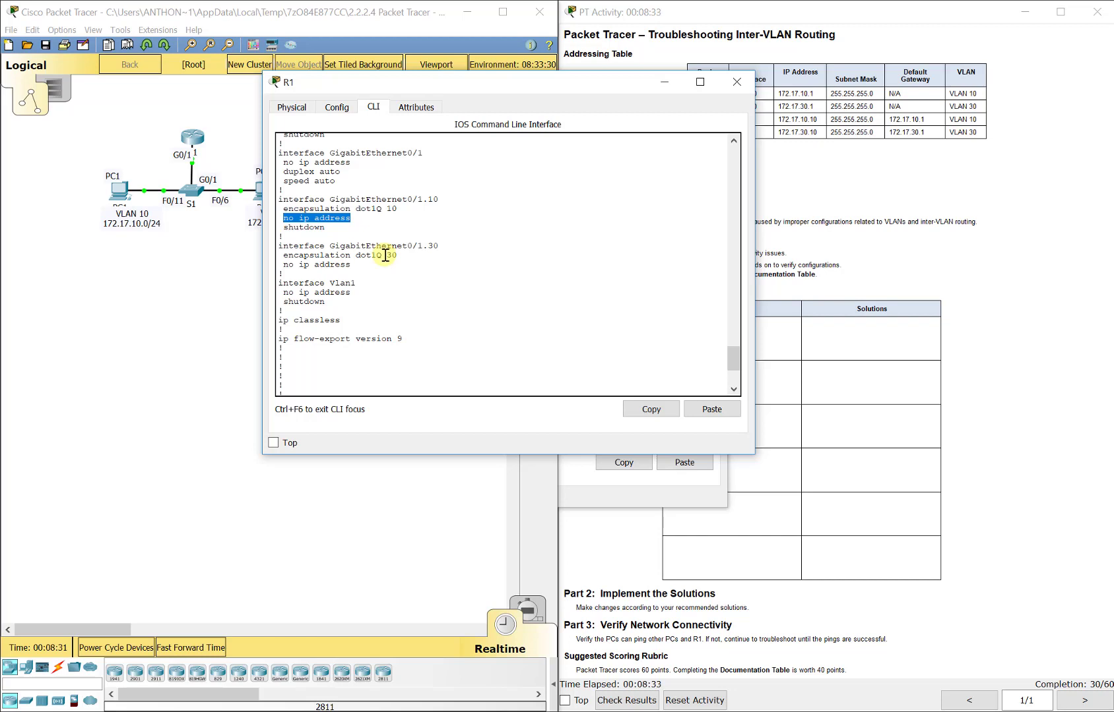
Step: Assign G0/1.10 the address 172.17.10.1 255.255.255.0 and bring it up with no shut
scroll(391, 273, "down", 5)
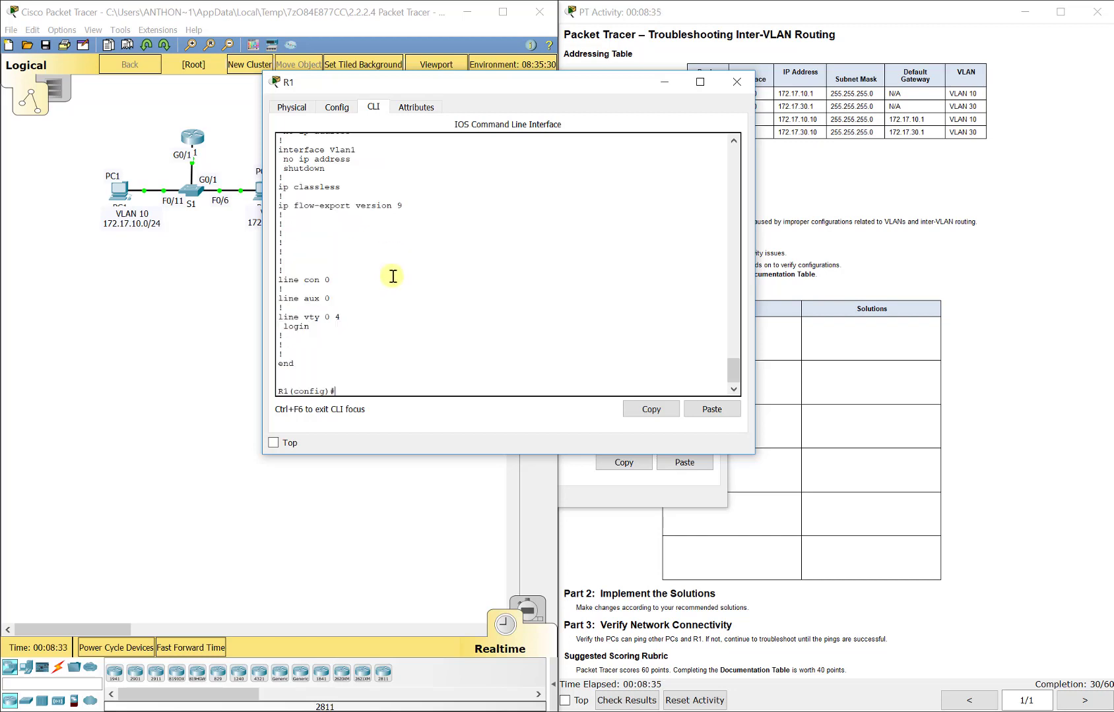
type("int g0/")
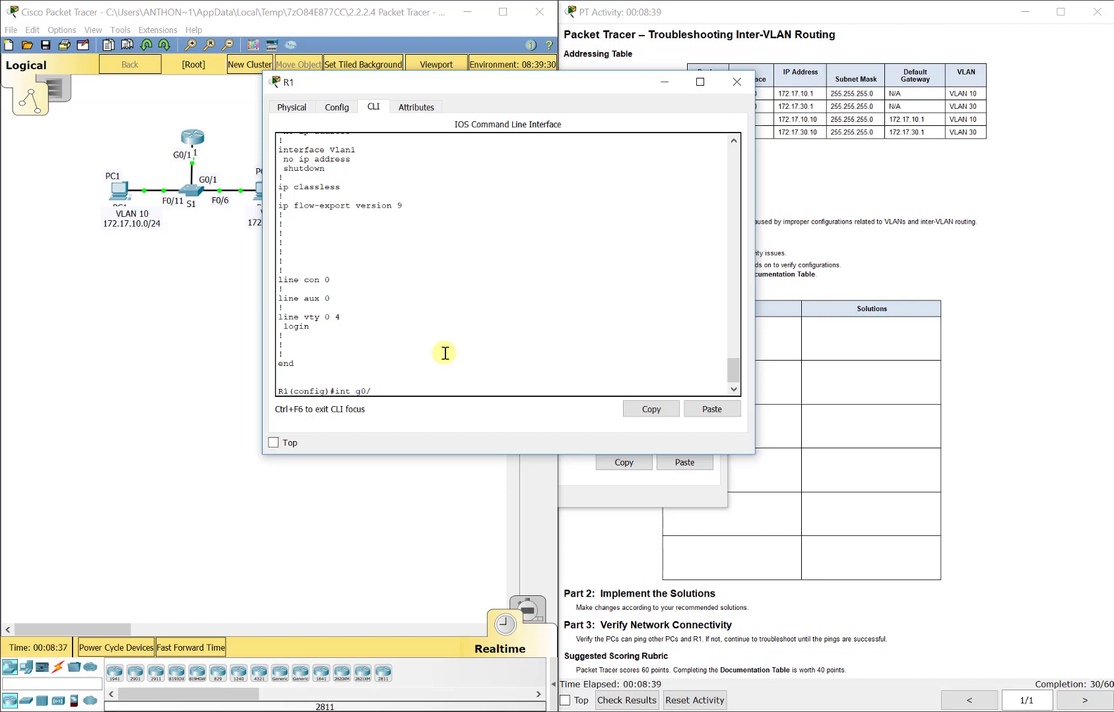
key("BackSpace")
type("/1.10")
key("Return")
type("ip add")
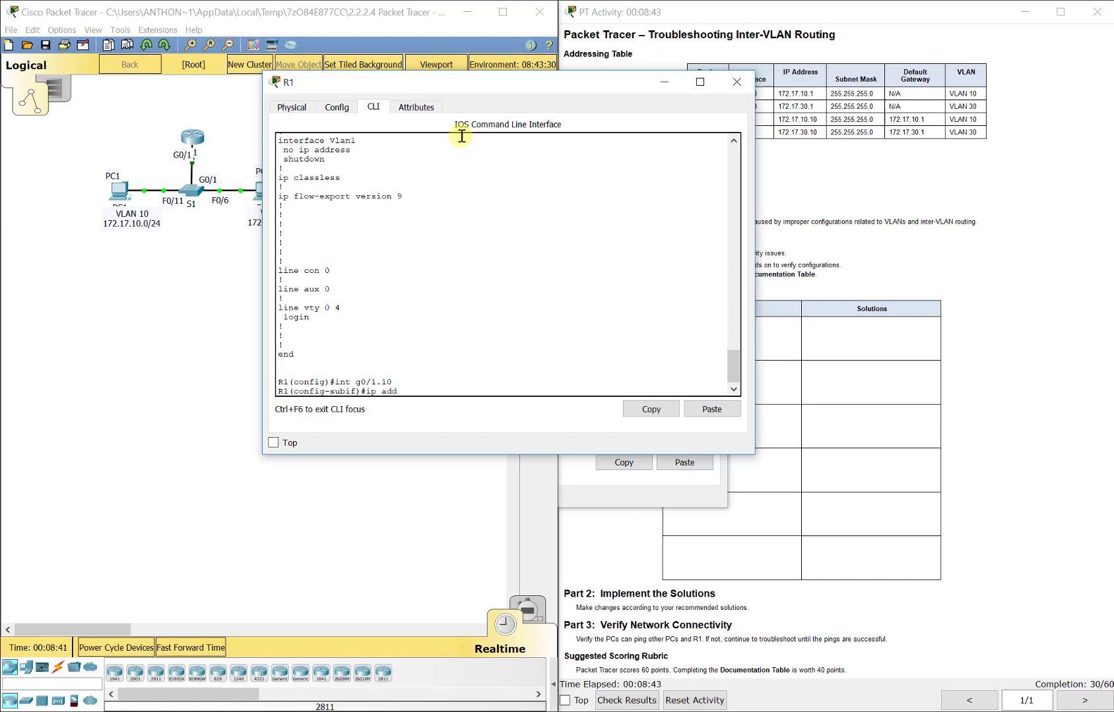
left_click_drag(482, 82, 376, 74)
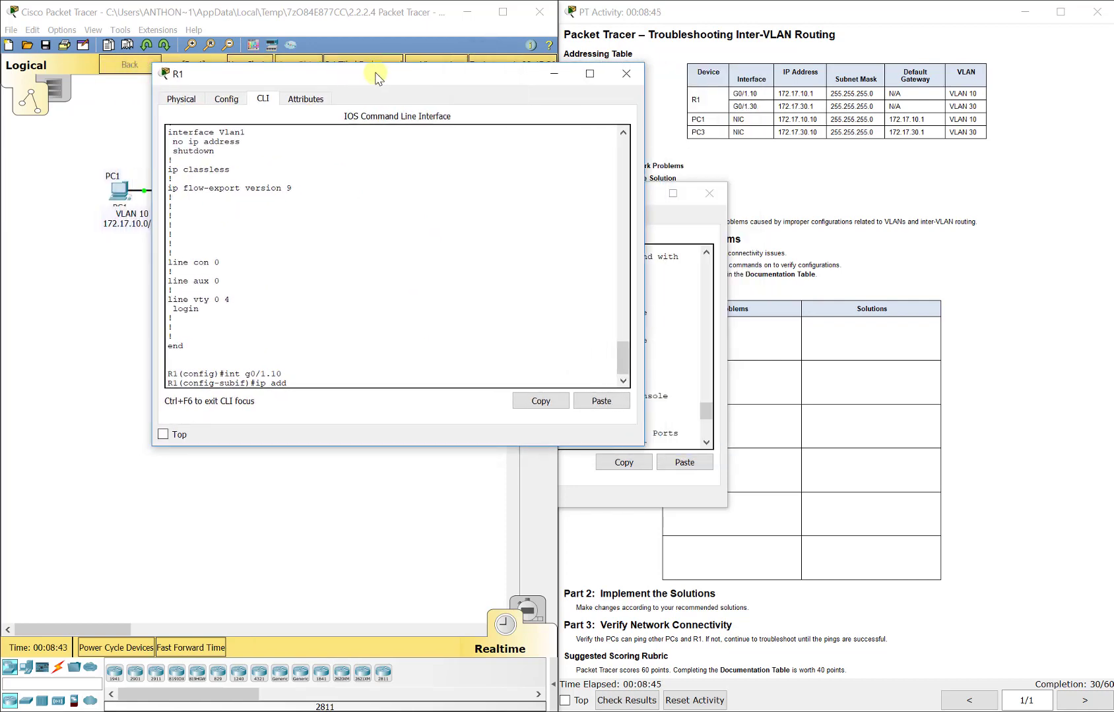
type("172.17.10.1")
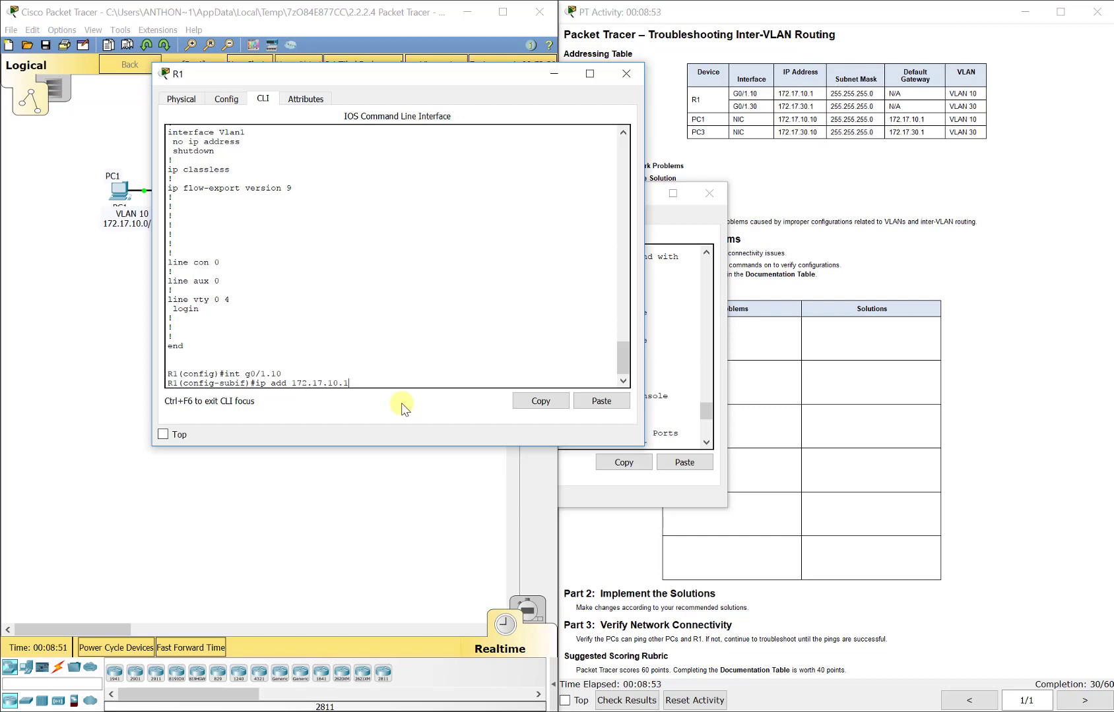
type(" 255.255.255.0")
key("Return")
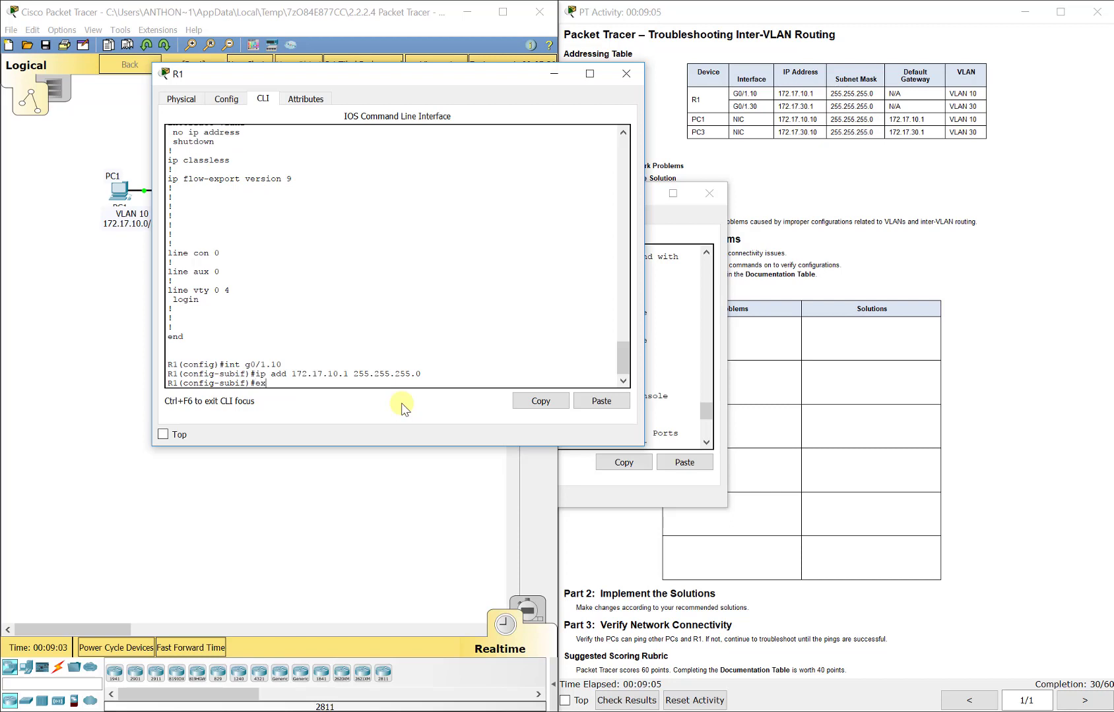
type("no shut")
key("Return")
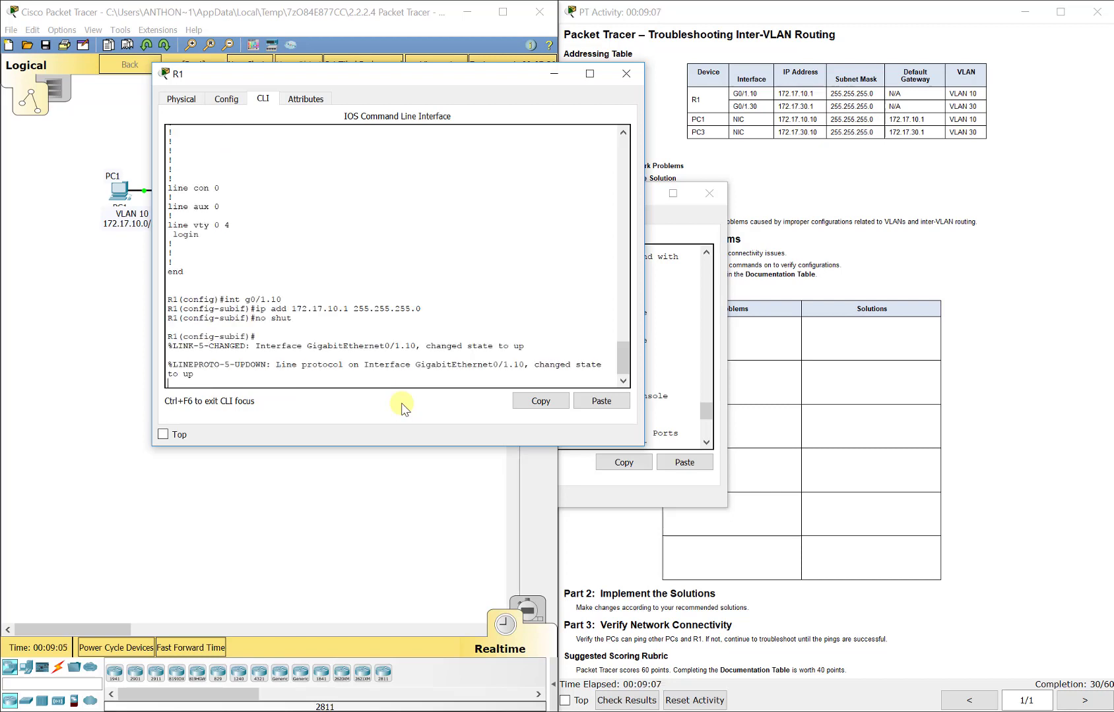
type("exit")
key("Return")
Step: Assign G0/1.30 the address 172.17.30.1 255.255.255.0 and bring it up with no shut
type("int g0")
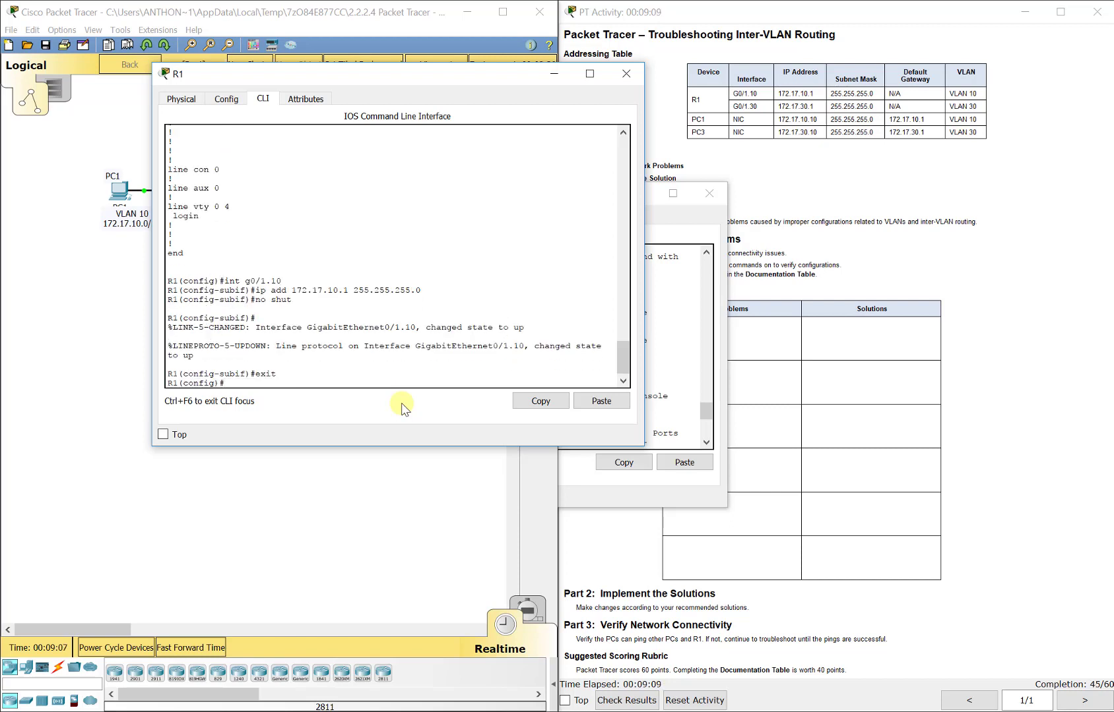
type("/1.30")
key("Return")
type("ip add 172.17.")
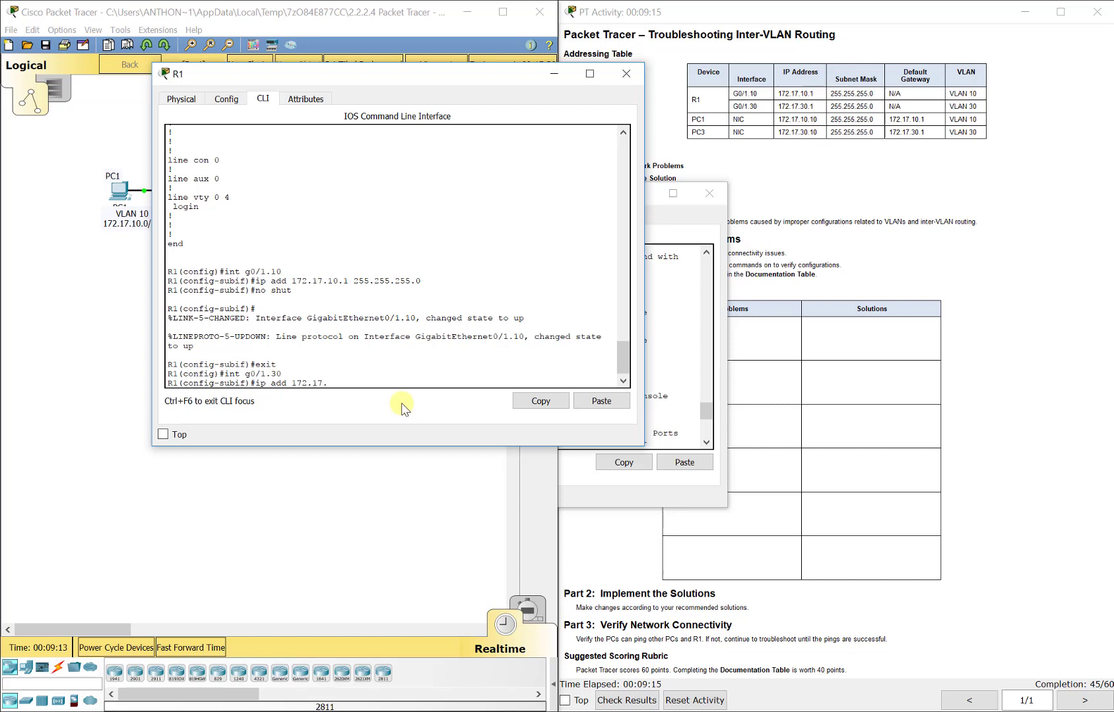
type("30.1 255.255.255.0")
key("Return")
type("no shut")
key("Return")
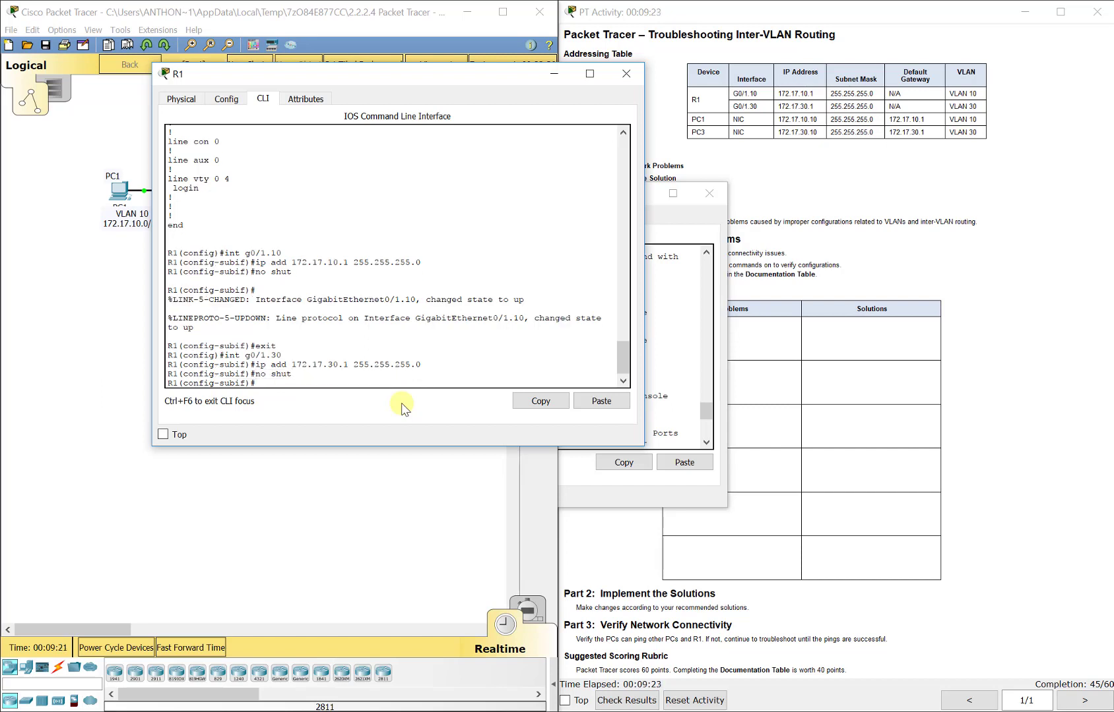
type("exit")
key("Return")
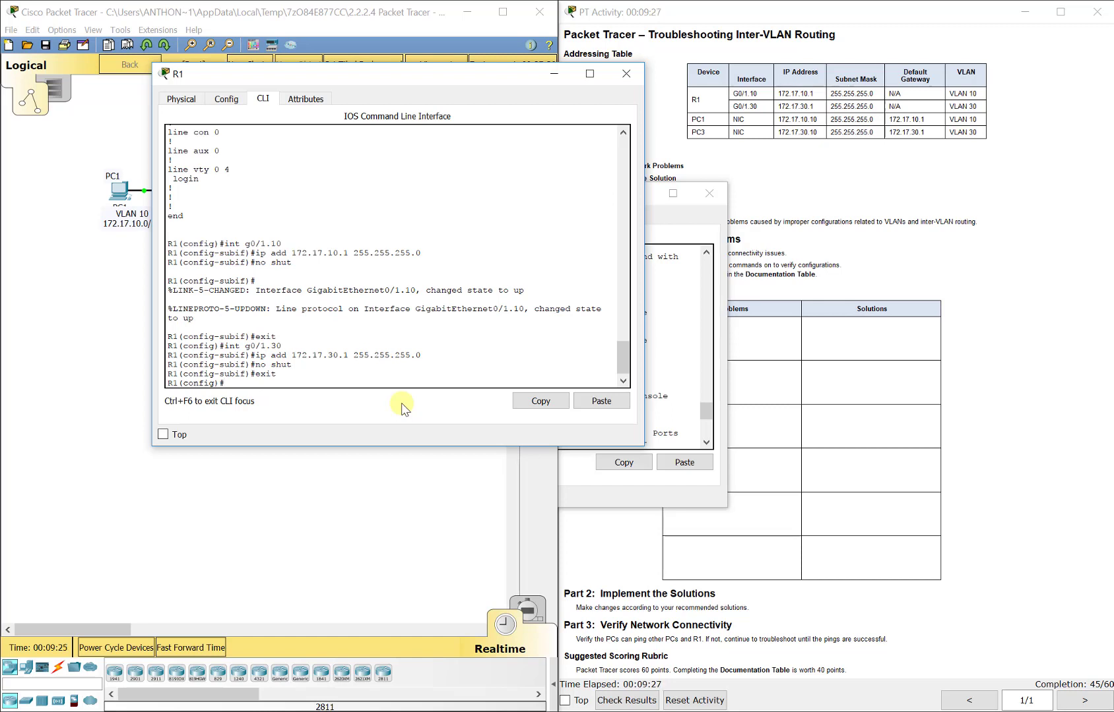
Step: Verify both subinterface addresses with do show run, then close the R1 and S1 windows
type("do show ru")
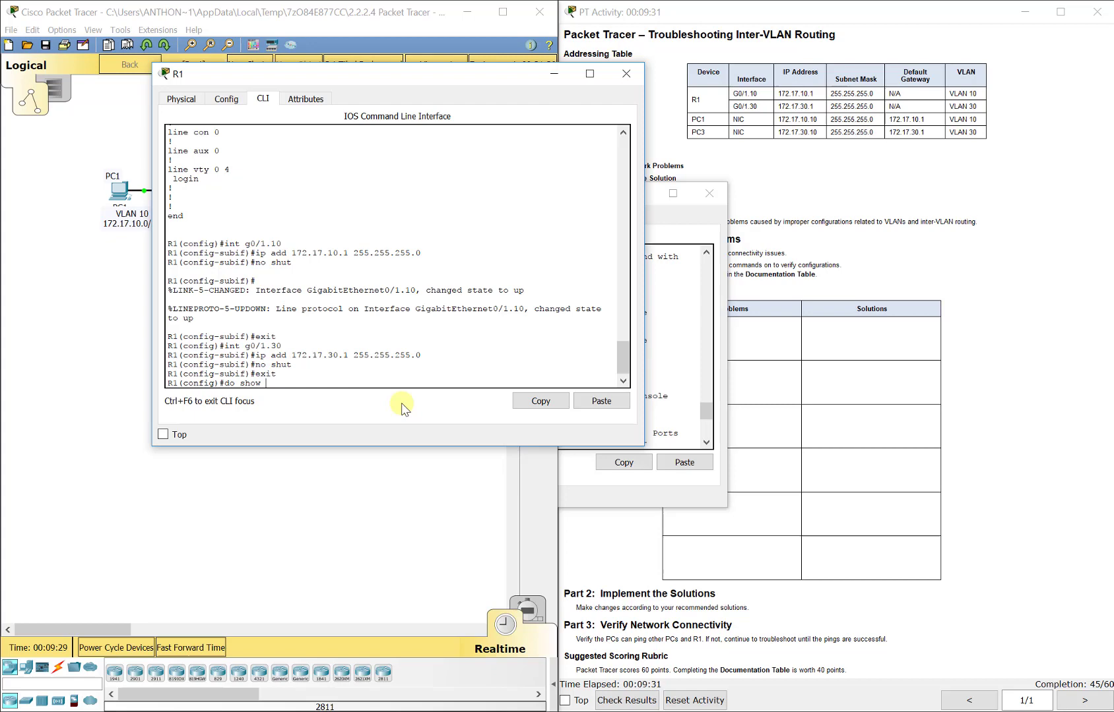
key("Left")
key("Left")
key("Left")
type("w")
key("Return")
key("space")
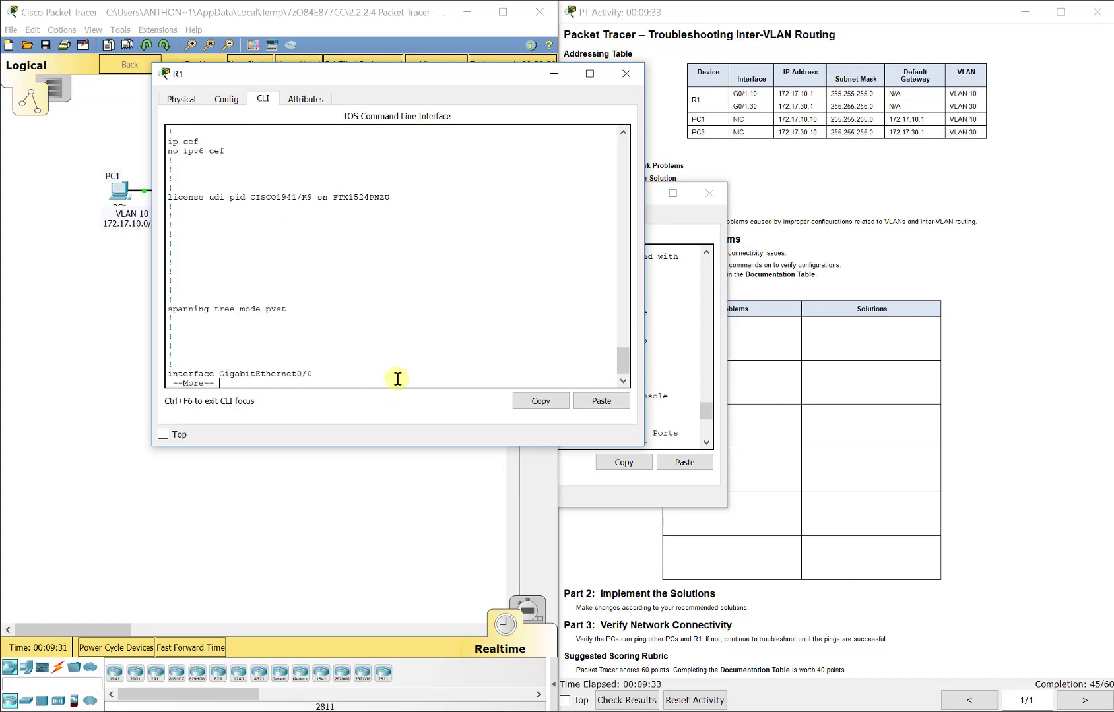
key("space")
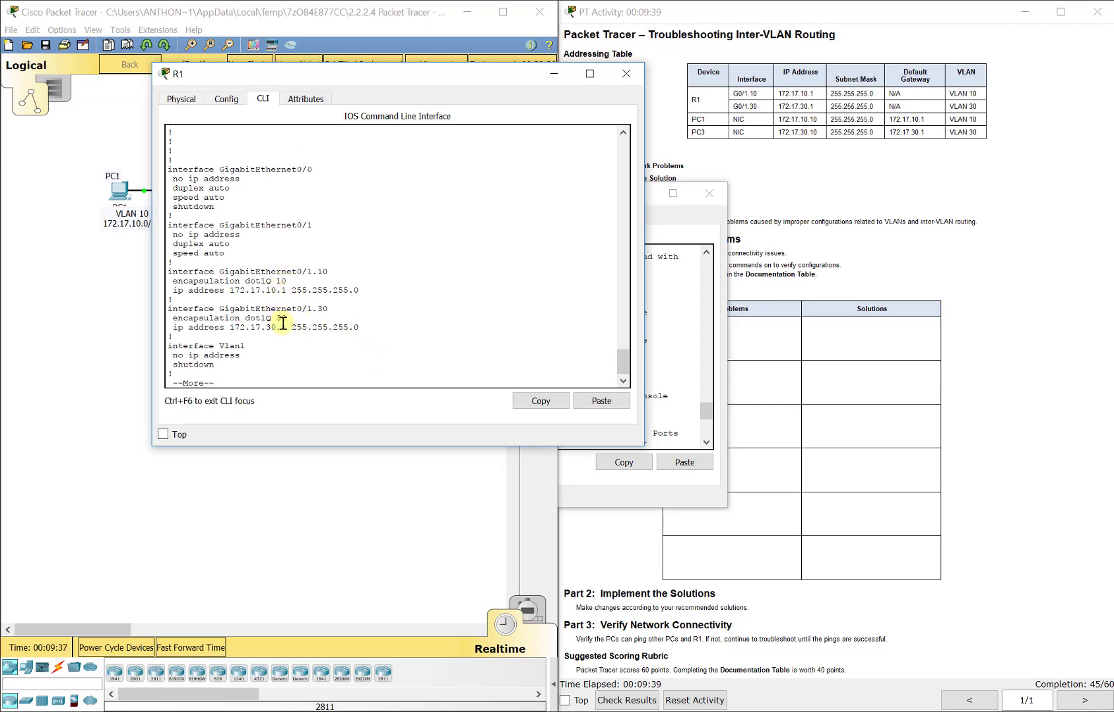
left_click(626, 73)
left_click(710, 194)
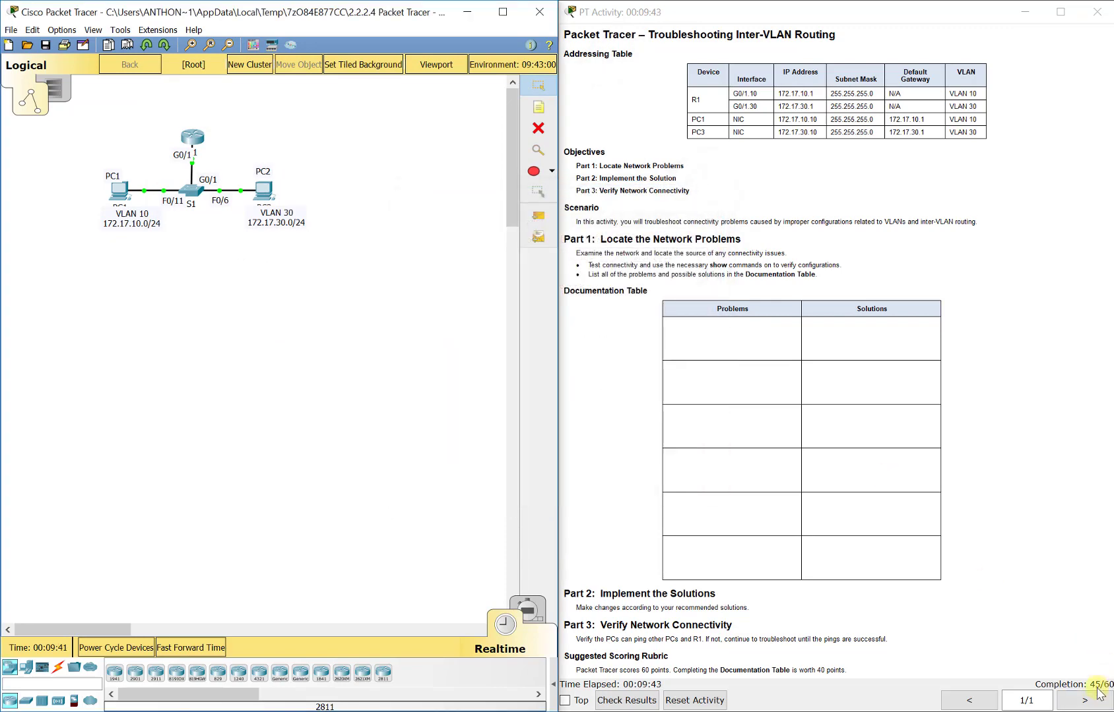
Step: Change PC3's default gateway third octet so it reads 172.17.30.1
left_click(215, 357)
left_click(266, 188)
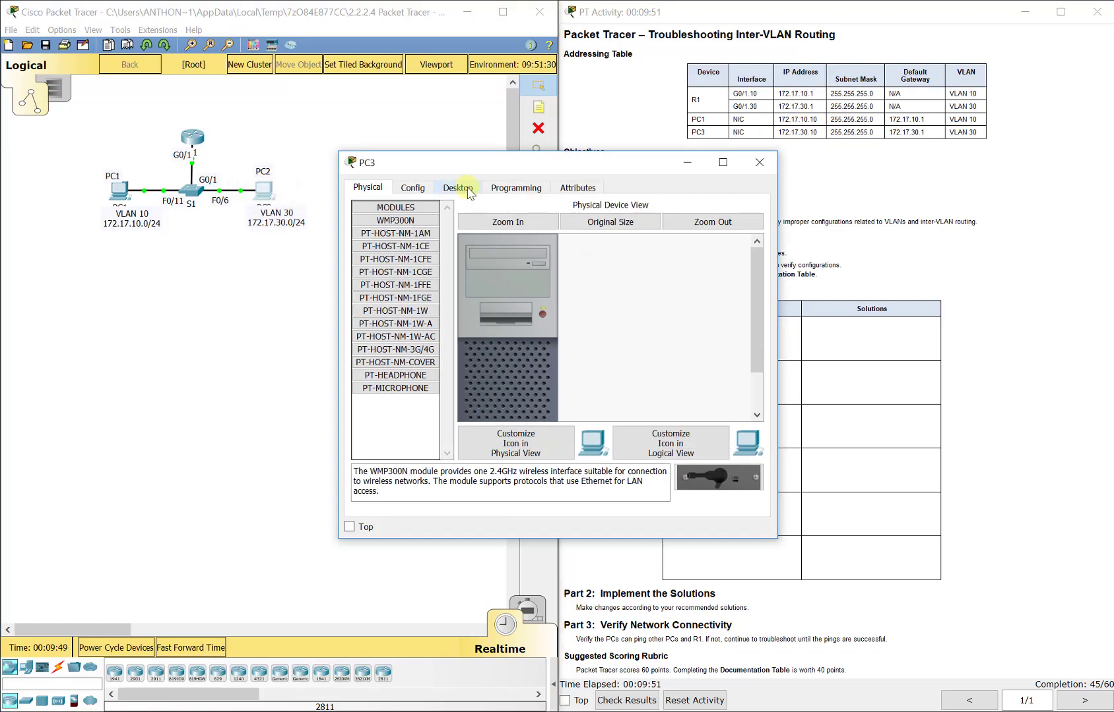
left_click(460, 189)
left_click(384, 230)
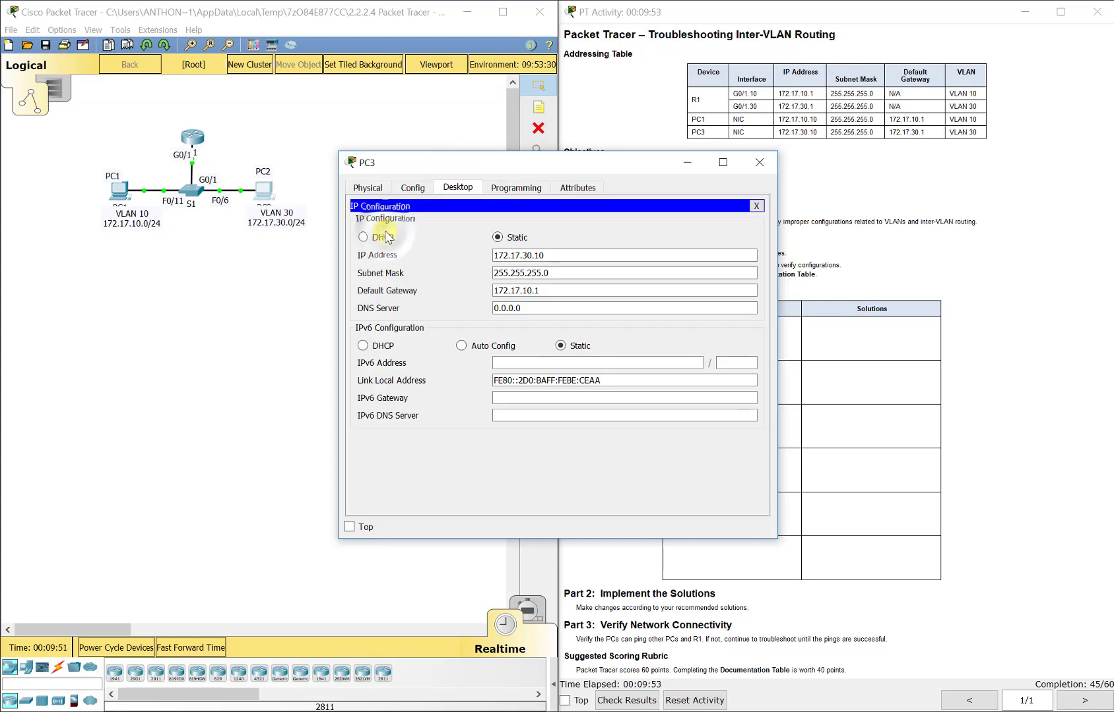
left_click(528, 256)
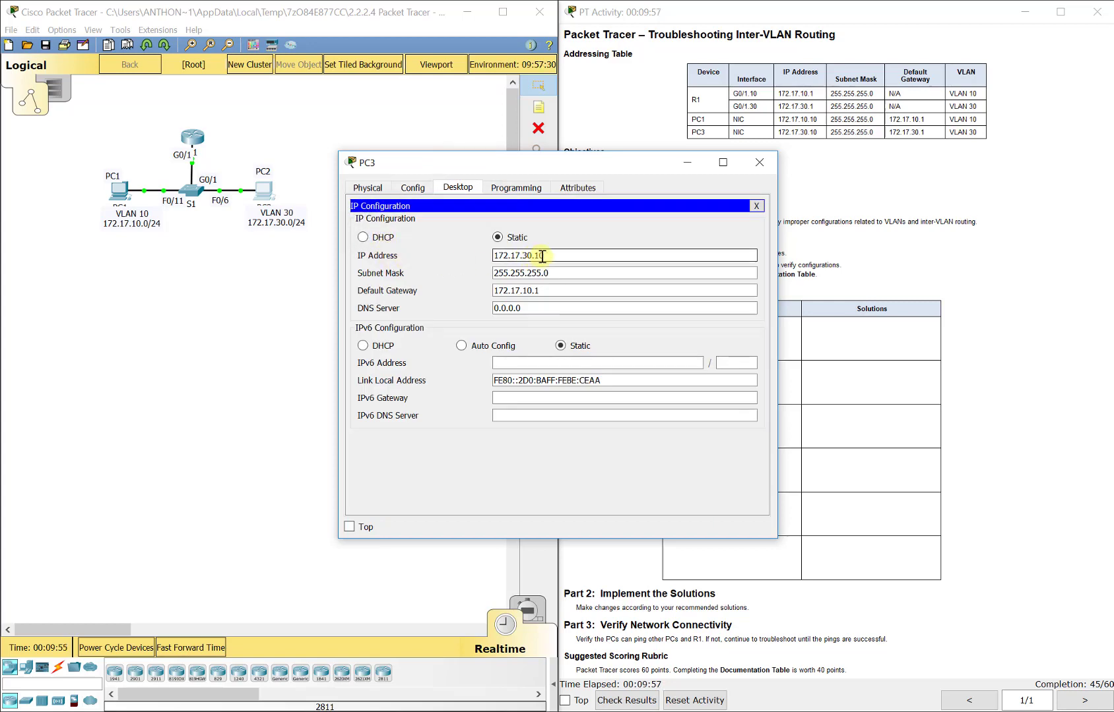
left_click(504, 271)
left_click(527, 288)
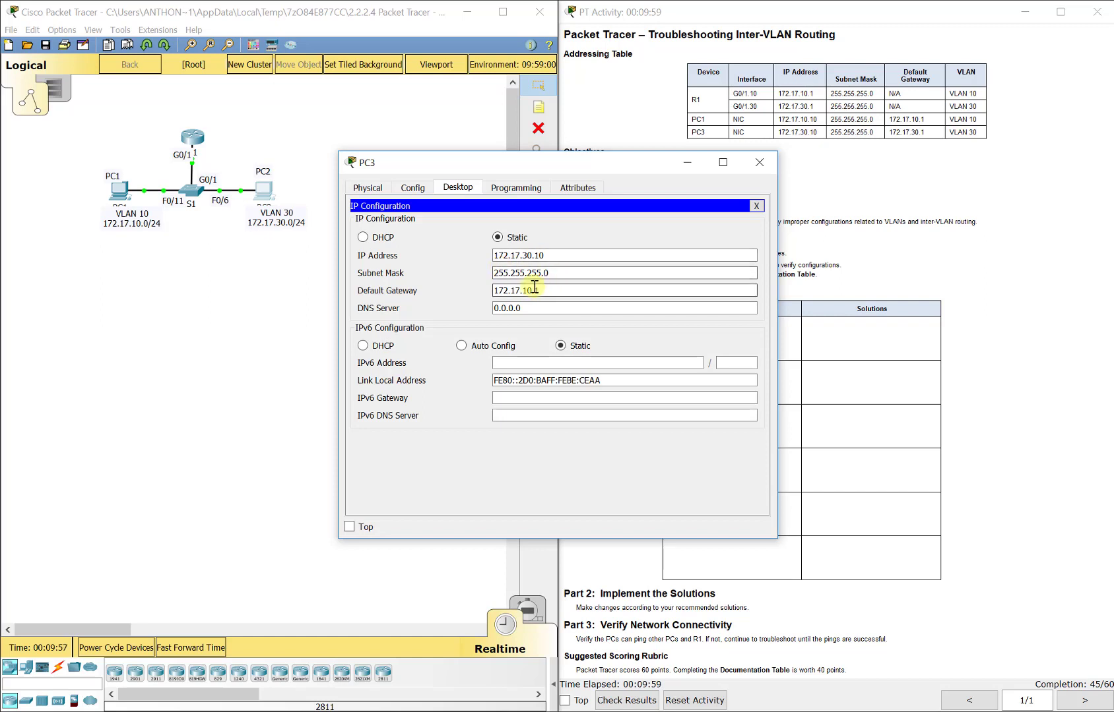
left_click_drag(522, 291, 528, 310)
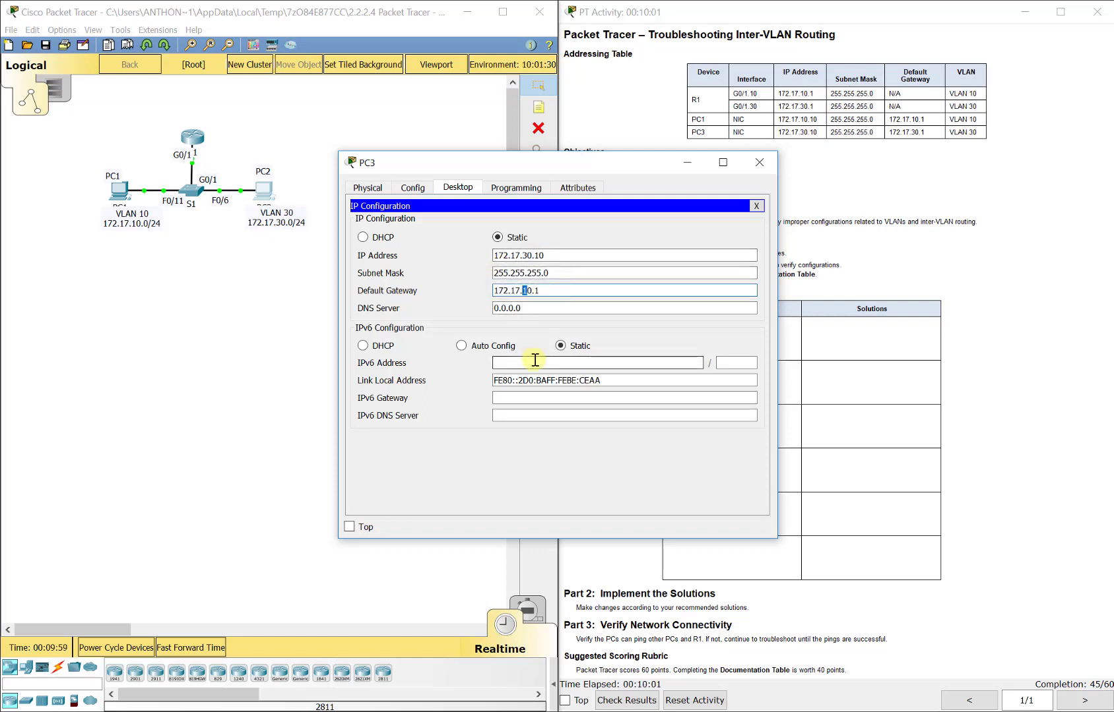
type("3")
left_click(561, 293)
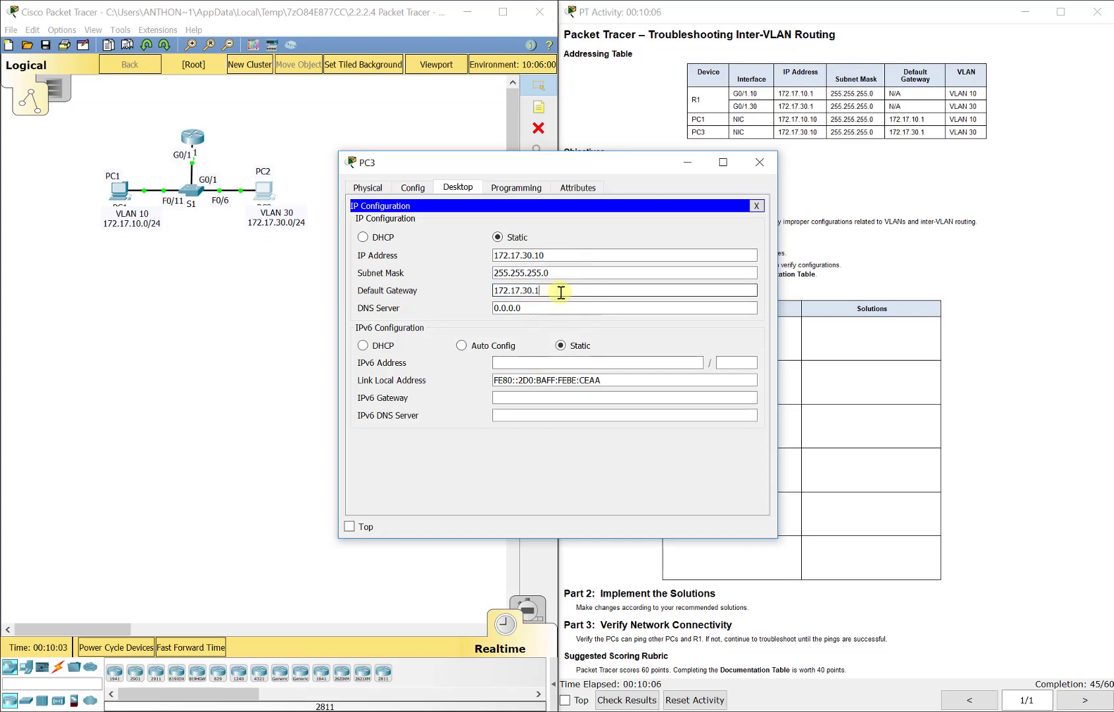
Step: Close PC3's windows and review PC1's IP configuration before closing it
left_click(757, 205)
left_click(760, 162)
left_click(344, 227)
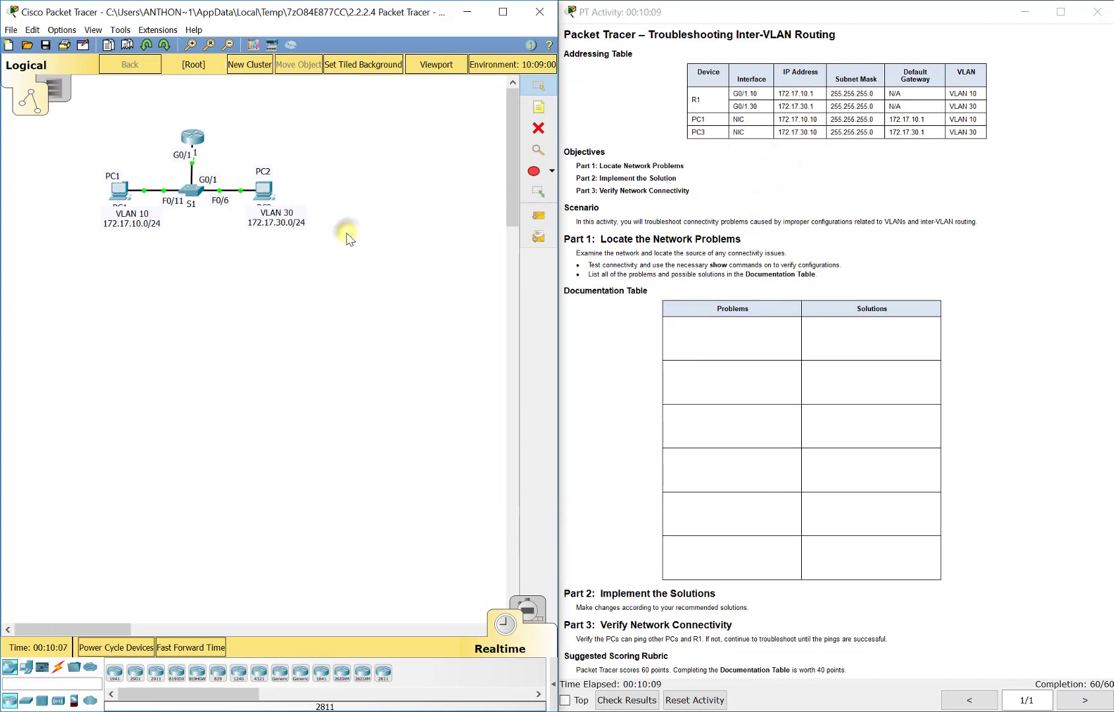
left_click(117, 191)
left_click(457, 188)
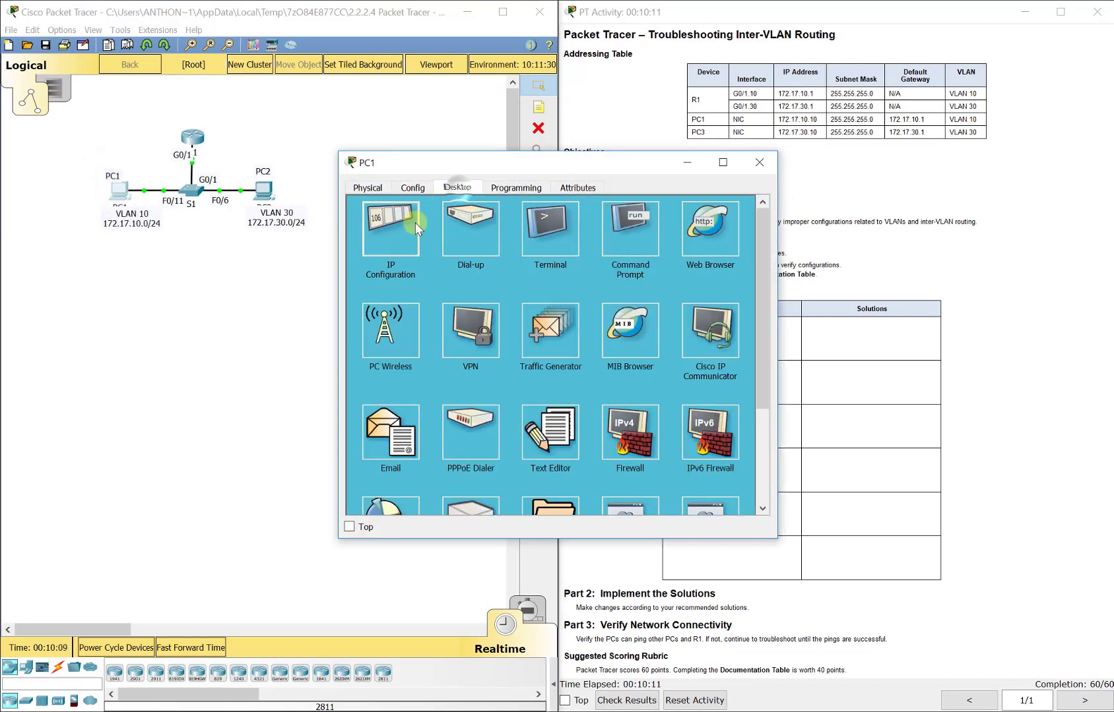
left_click(415, 224)
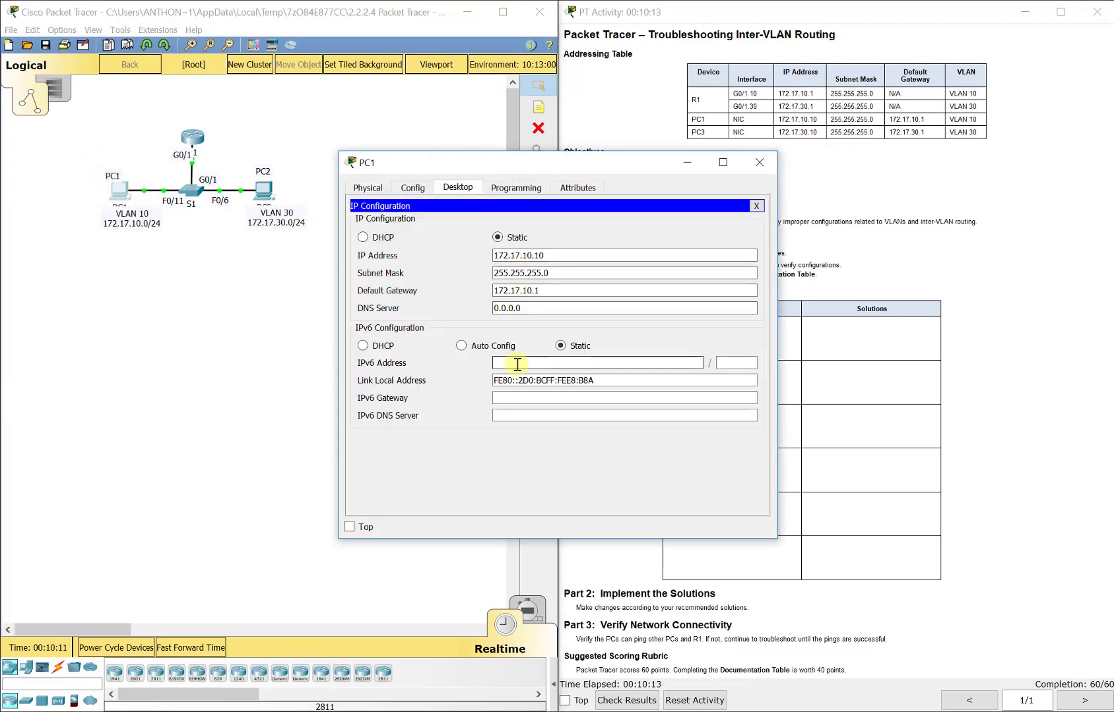
left_click(759, 162)
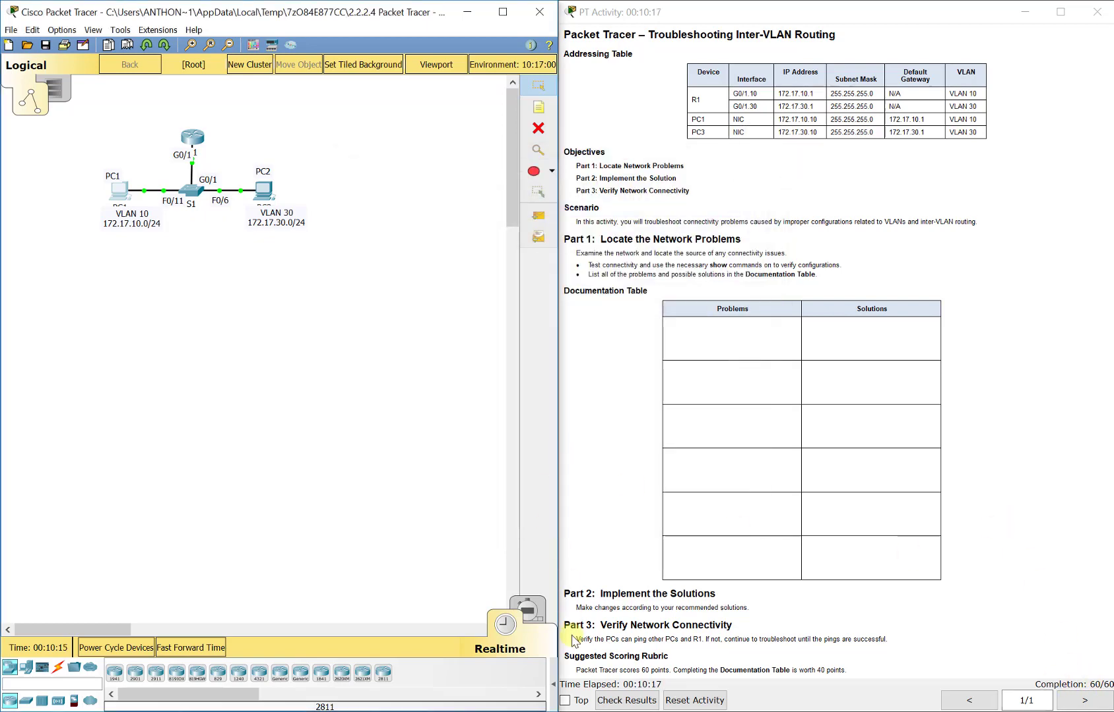
Step: Add a simple PDU ping from PC1 to the VLAN 30 PC
left_click(553, 684)
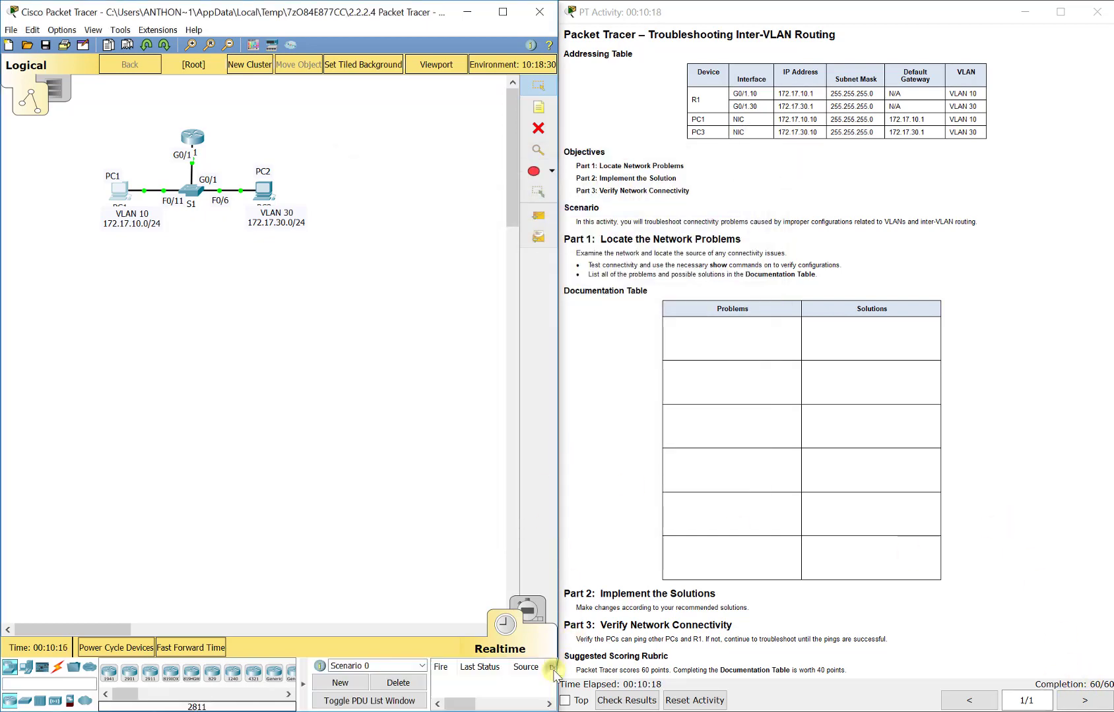
left_click(538, 215)
left_click(119, 189)
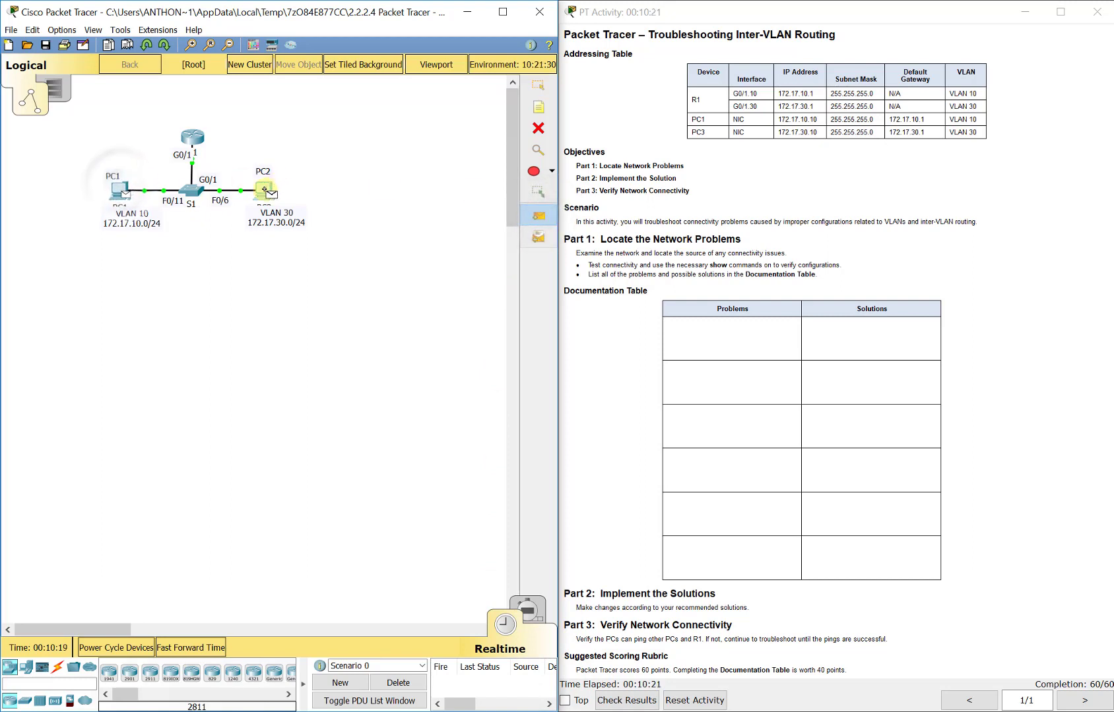
left_click(265, 189)
double_click(453, 680)
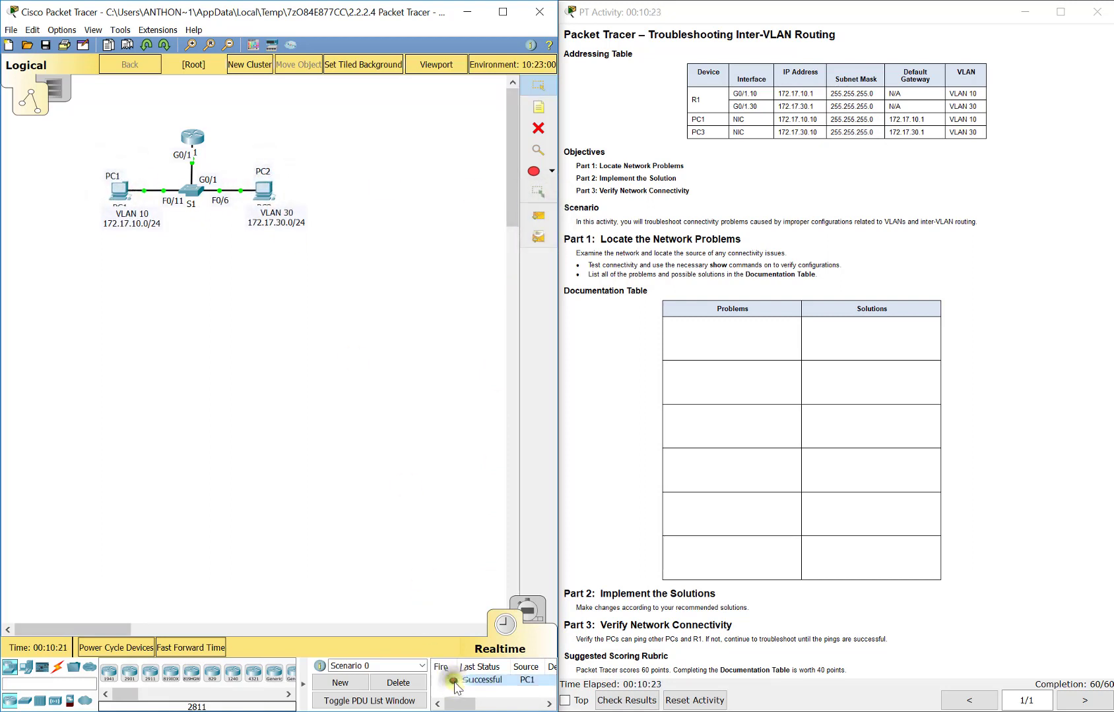
Step: Add a second ping from the VLAN 30 PC back to PC1
left_click(538, 217)
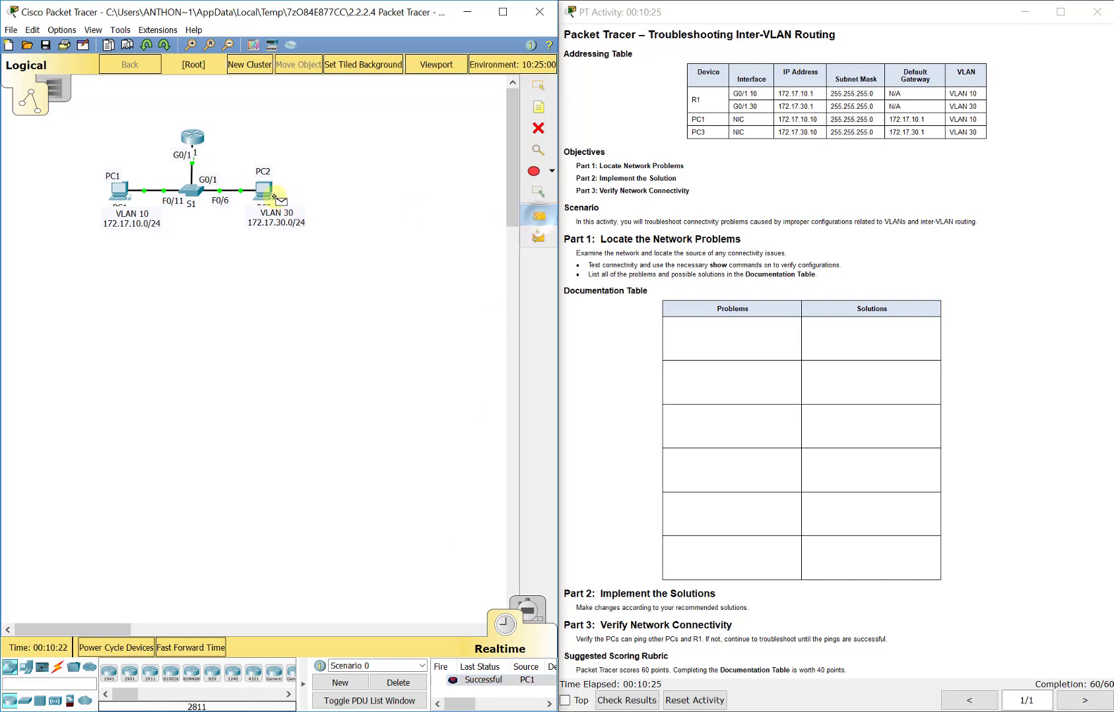
left_click(263, 190)
left_click(119, 190)
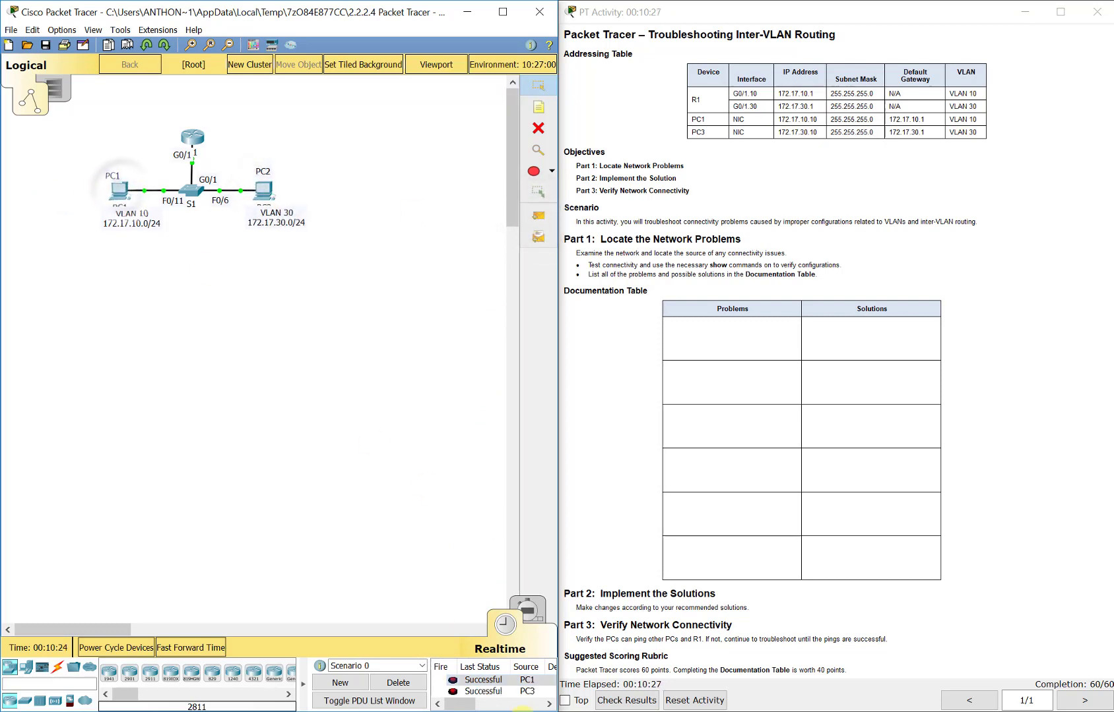